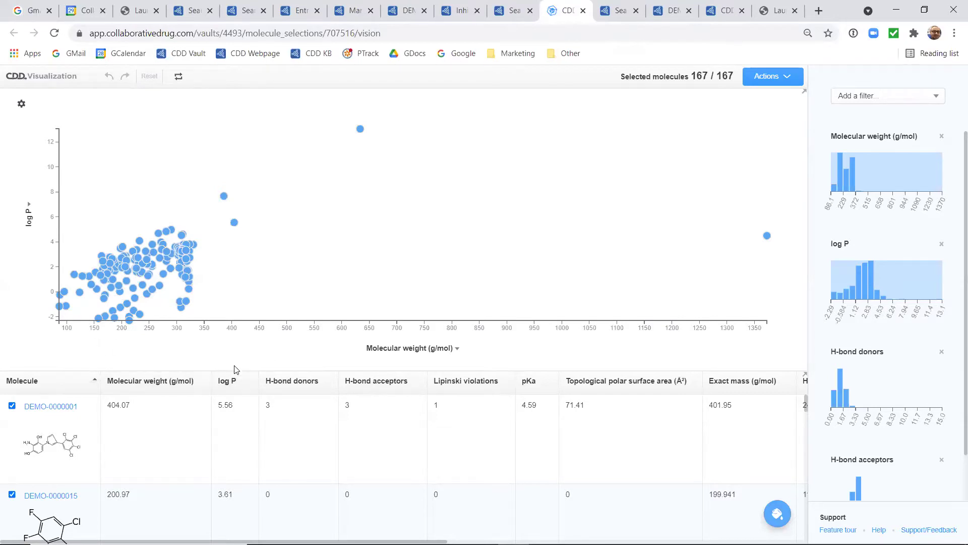
- Replace molecular weight on the x-axis with Vision Inhibition: Mut2 Inh (%), keeping log P on y
scroll(195, 454, down, 5)
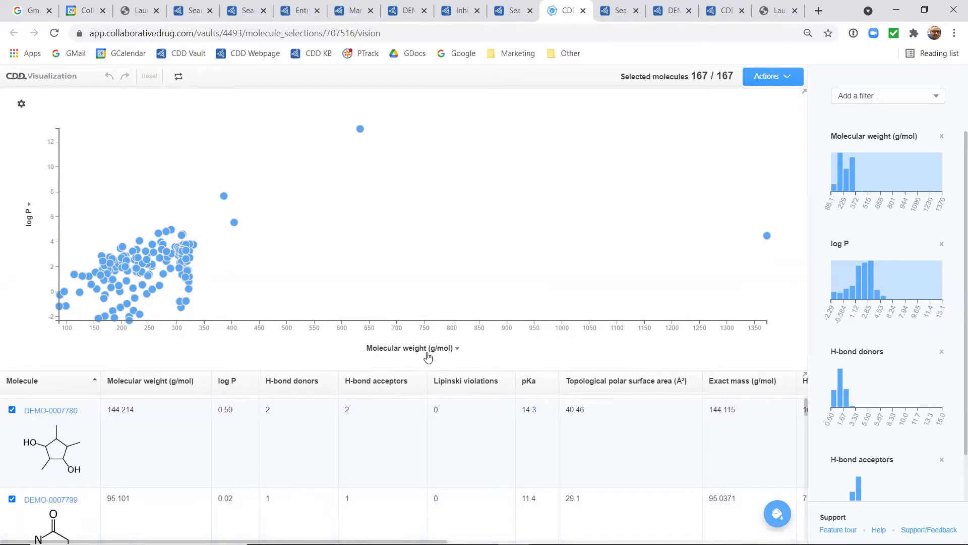
click(440, 352)
scroll(432, 449, down, 1)
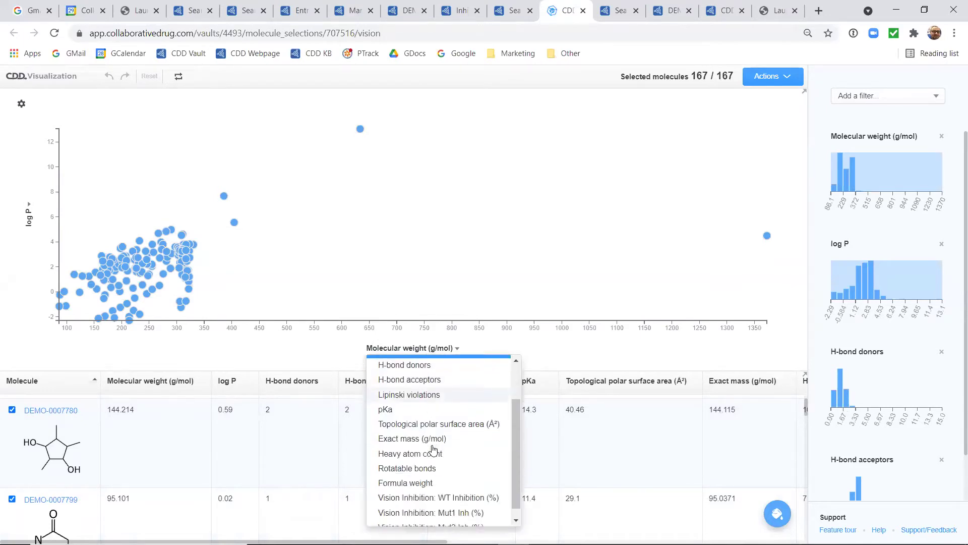
click(432, 515)
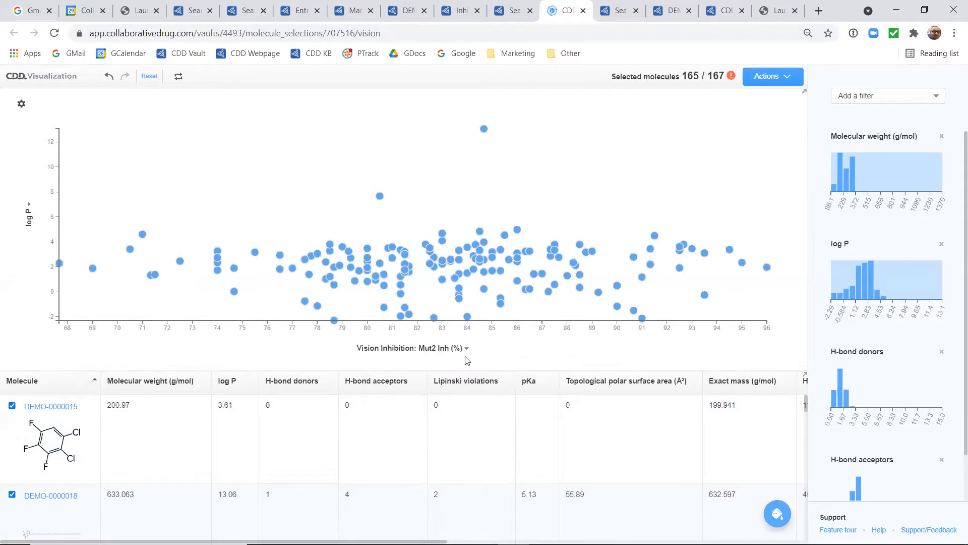
click(19, 225)
- Colour the scatterplot points by log P, adjust the colour wheel, and switch colouring to Range mode
click(22, 107)
click(22, 107)
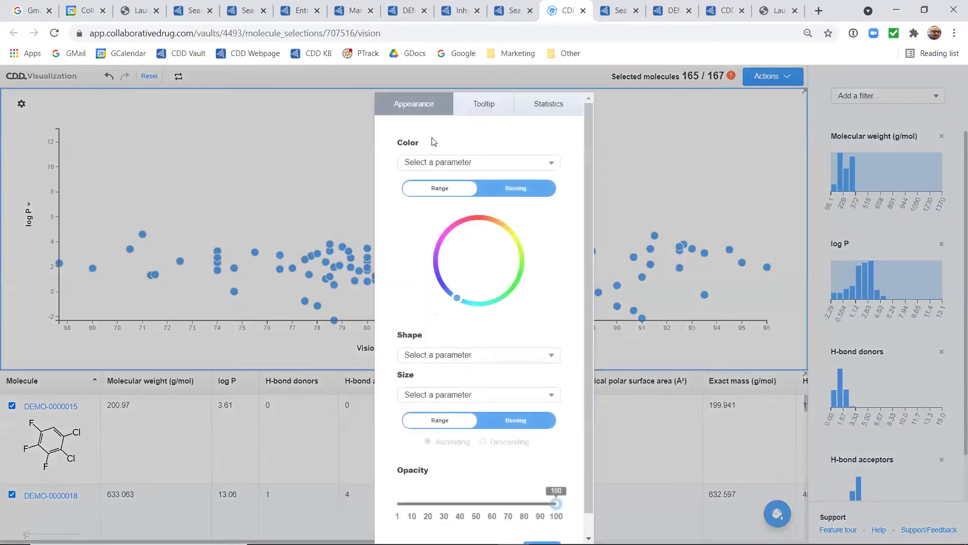
click(508, 173)
click(488, 204)
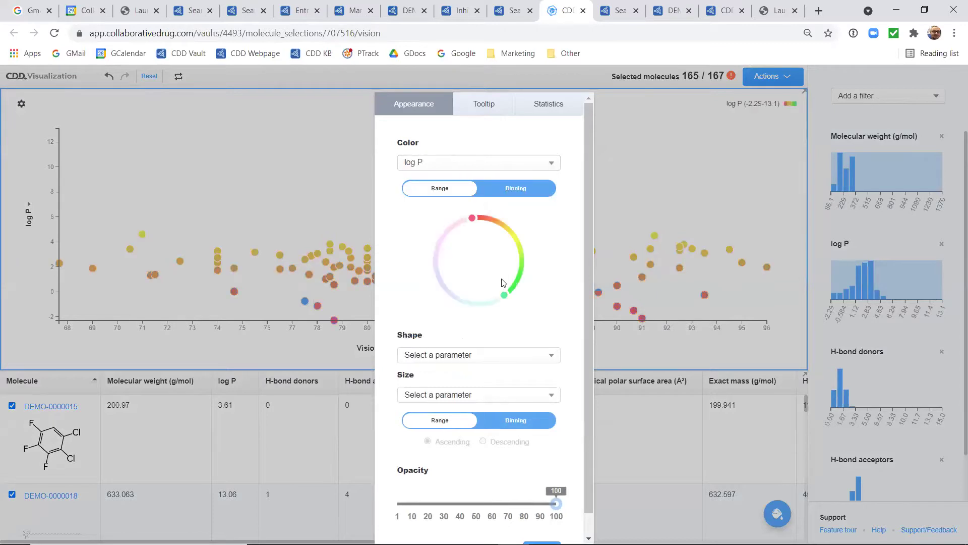
drag(505, 295, 440, 279)
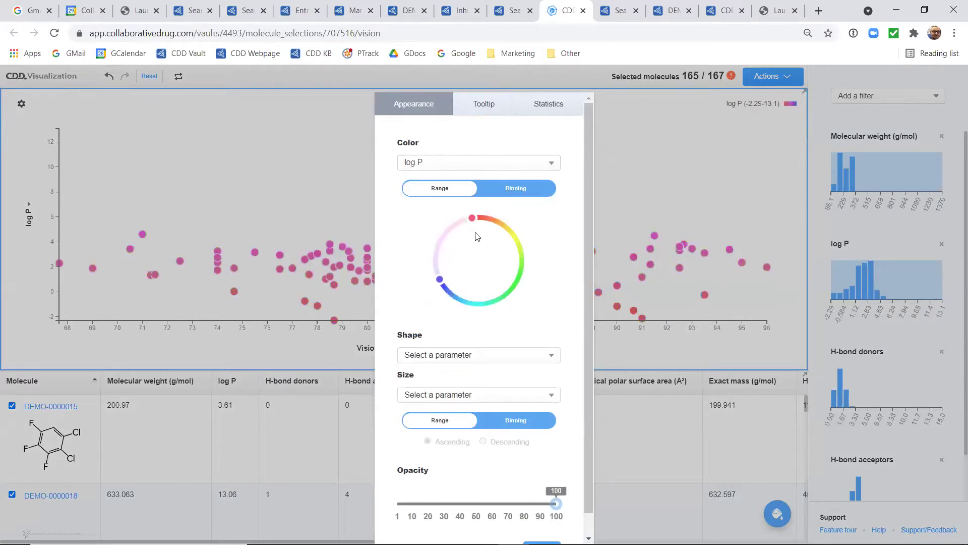
drag(523, 267, 520, 256)
drag(465, 228, 489, 223)
click(508, 197)
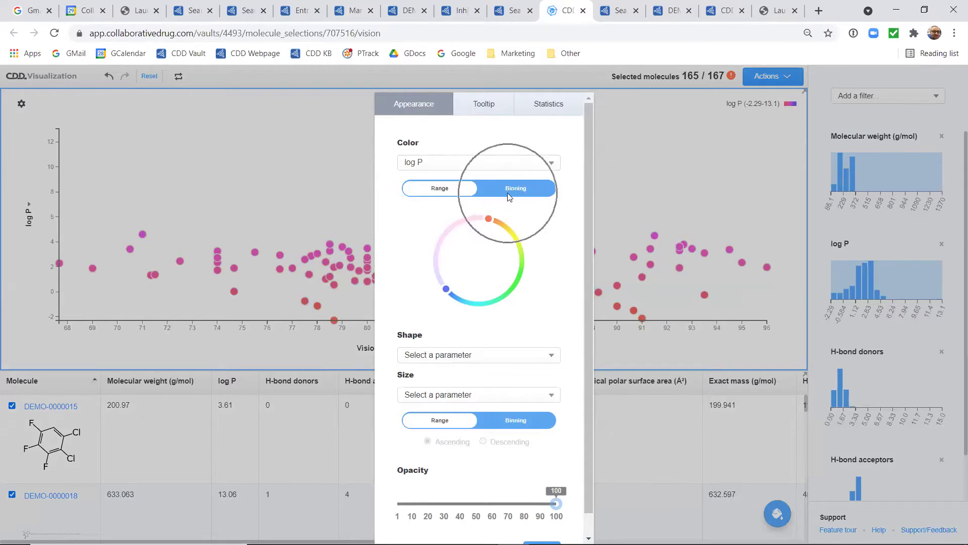
click(518, 194)
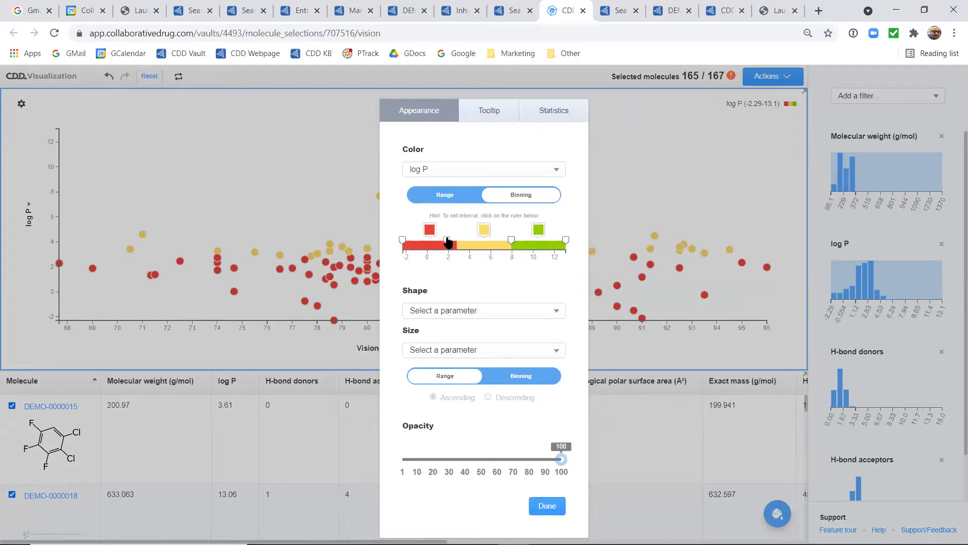
- Set log P colour boundaries at 0 and 10, adding a blue interval from 0 to about 5
click(429, 244)
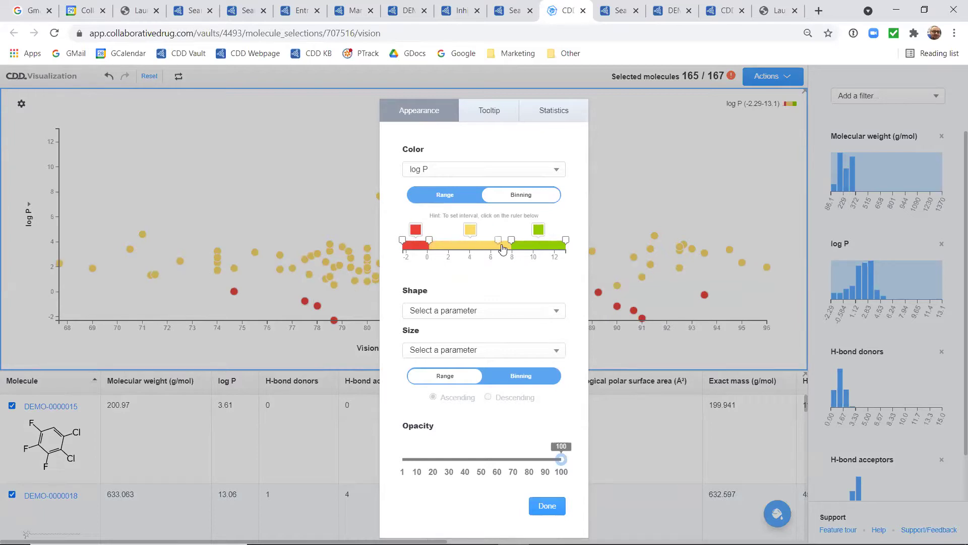
drag(512, 243, 535, 244)
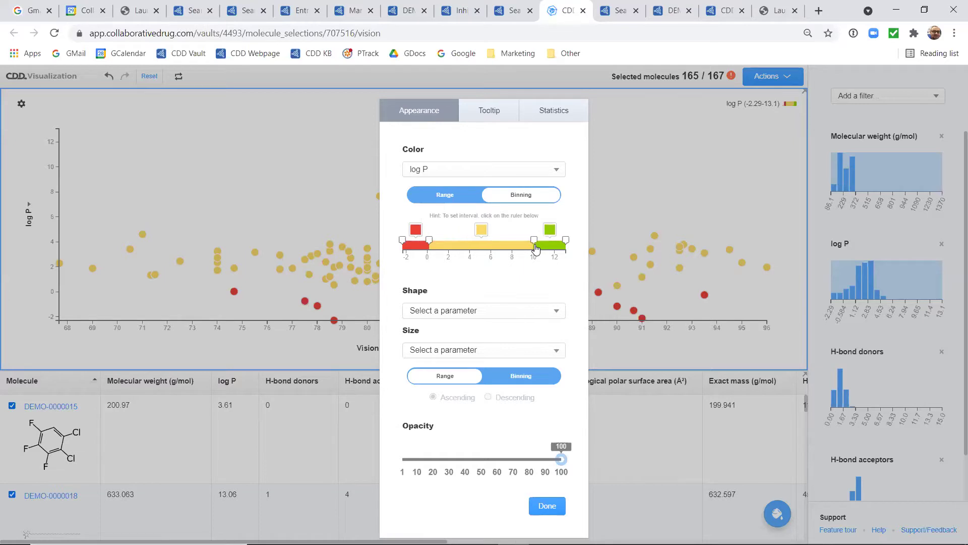
click(461, 244)
drag(461, 244, 479, 244)
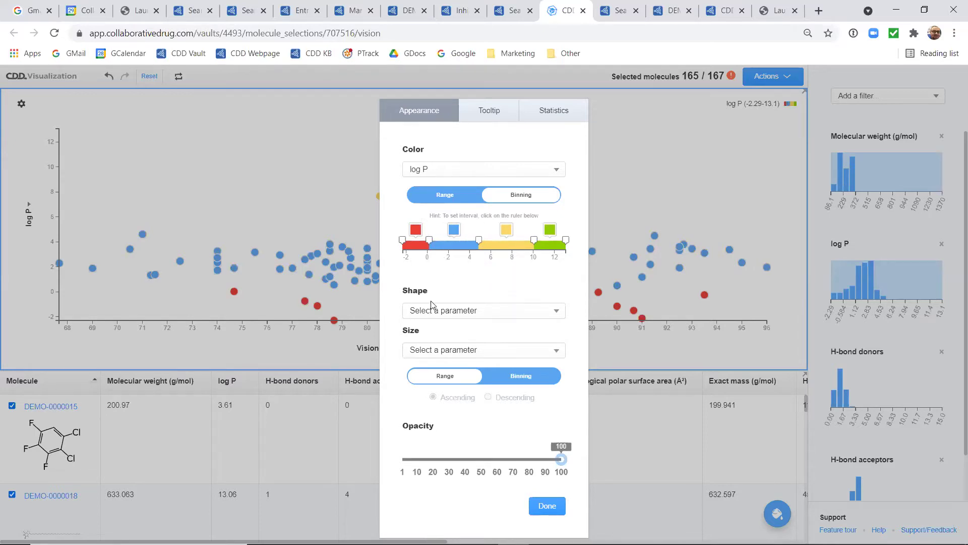
- Shape points by Molecular weight with boundaries at about 274 and 1130 g/mol
click(448, 310)
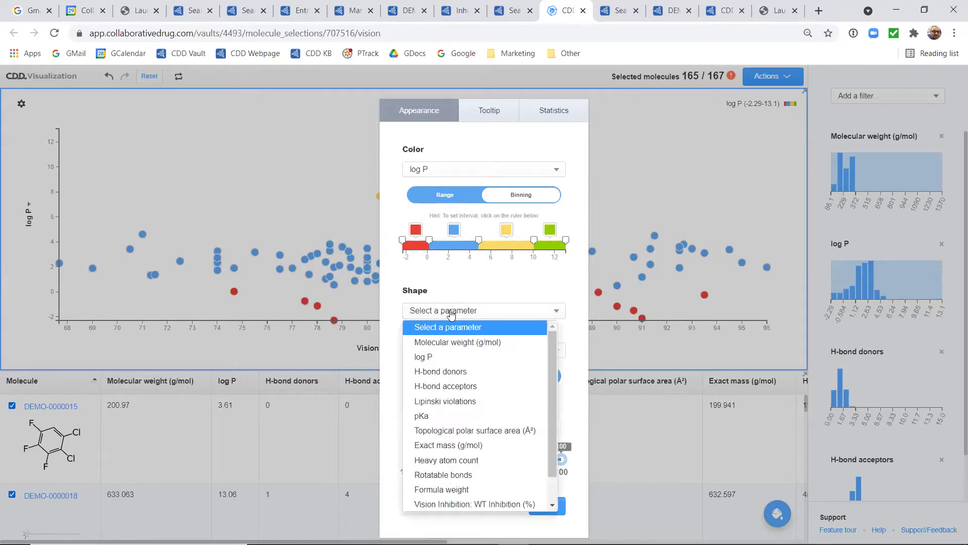
click(454, 343)
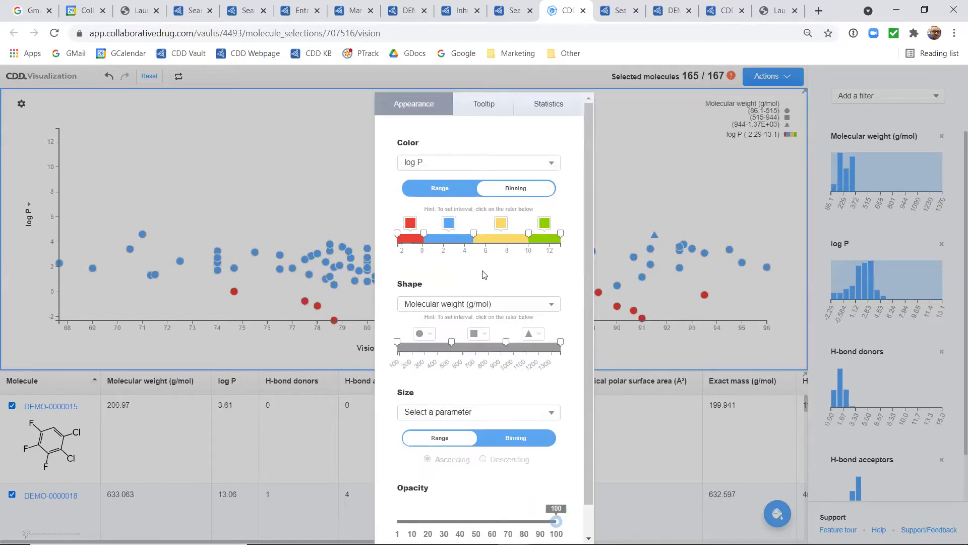
scroll(449, 322, down, 1)
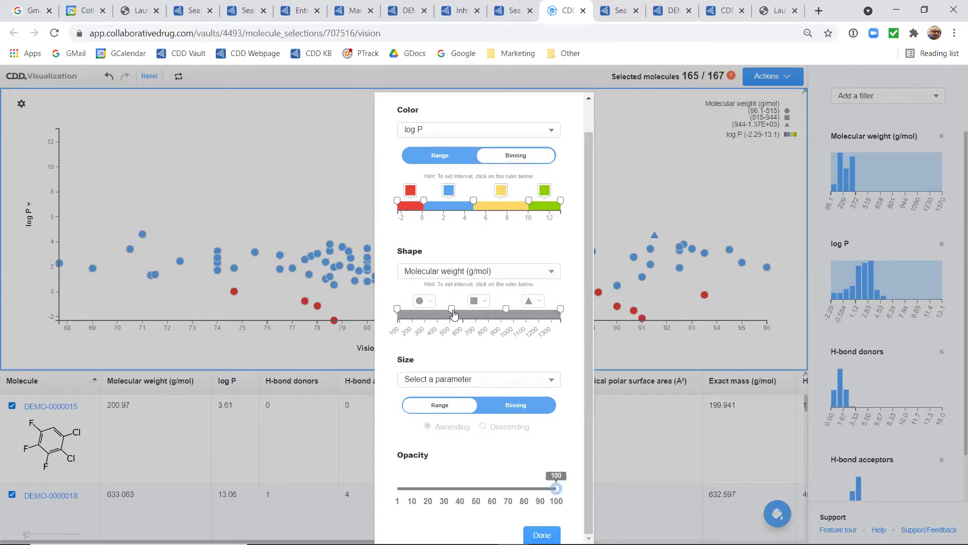
drag(451, 309, 423, 309)
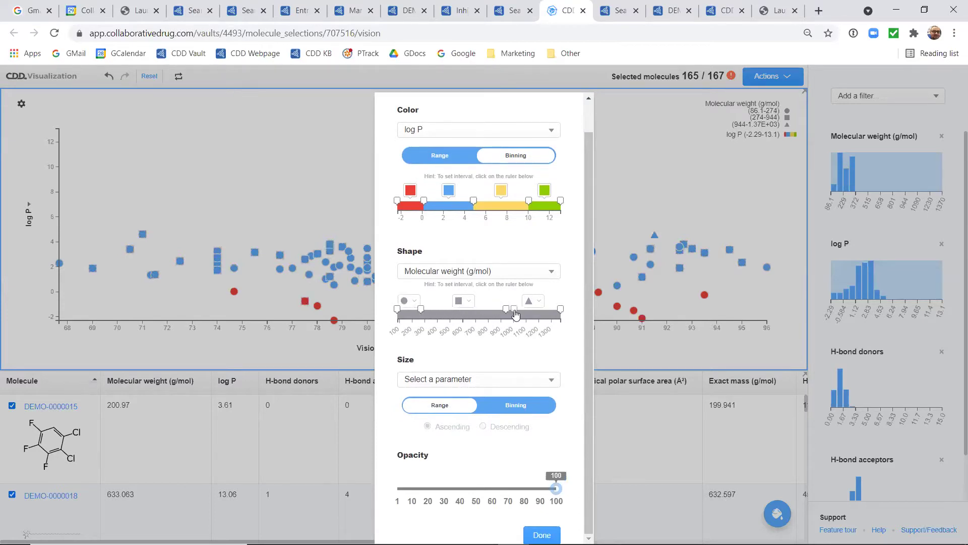
drag(506, 310, 529, 311)
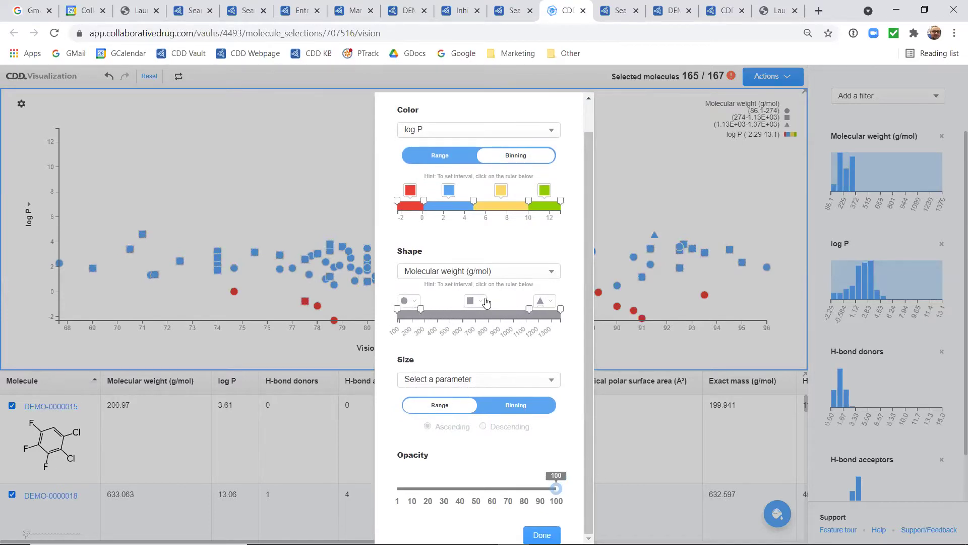
- Size points by pKa in Range mode, moving the small/medium boundary to about -1.9
click(442, 382)
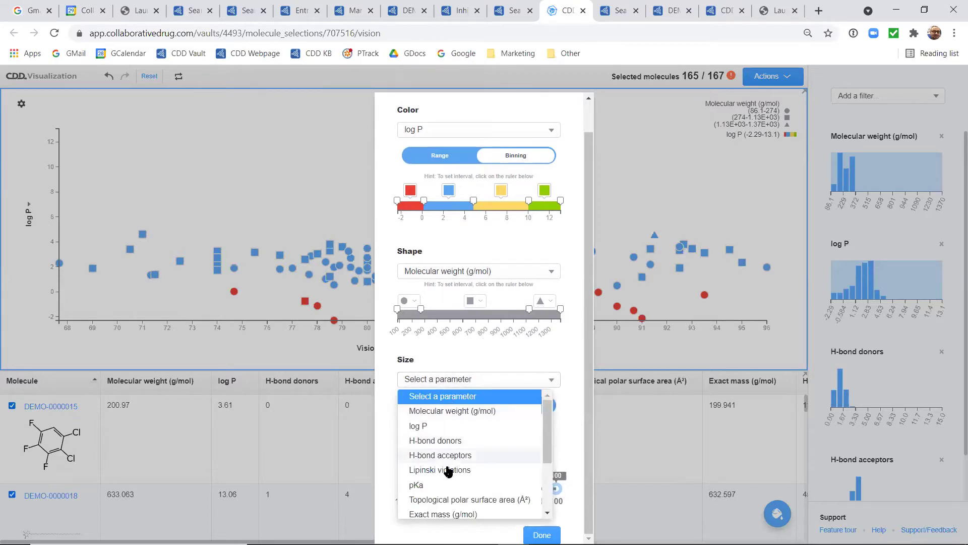
scroll(450, 476, down, 1)
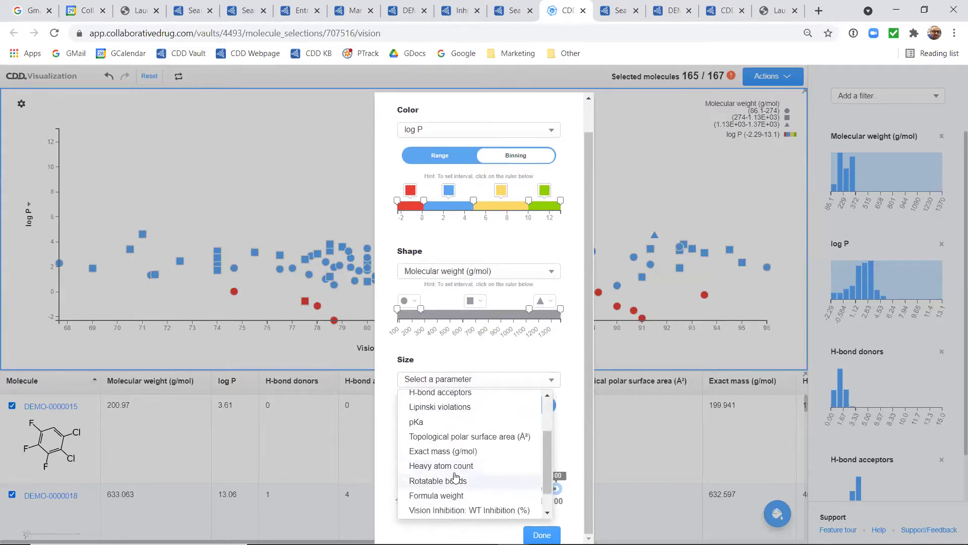
click(450, 424)
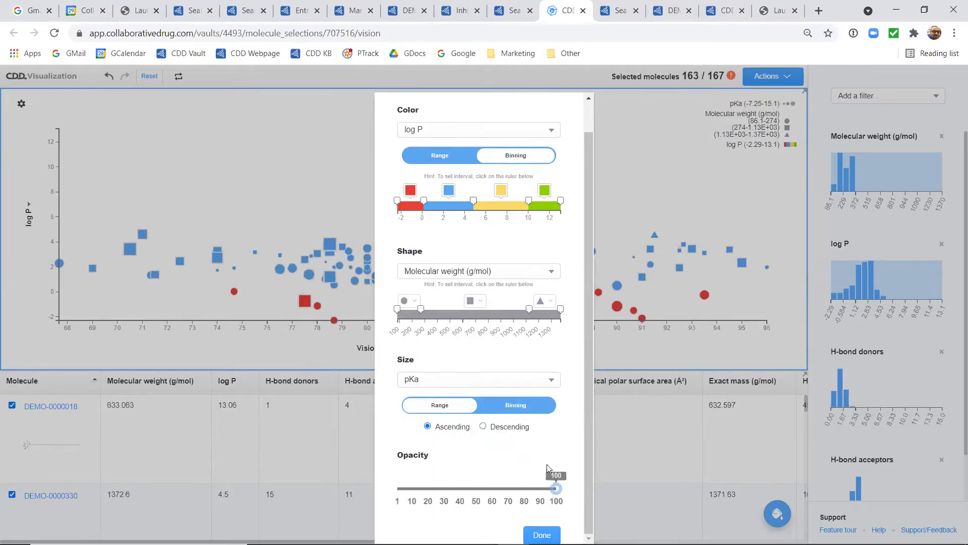
click(515, 406)
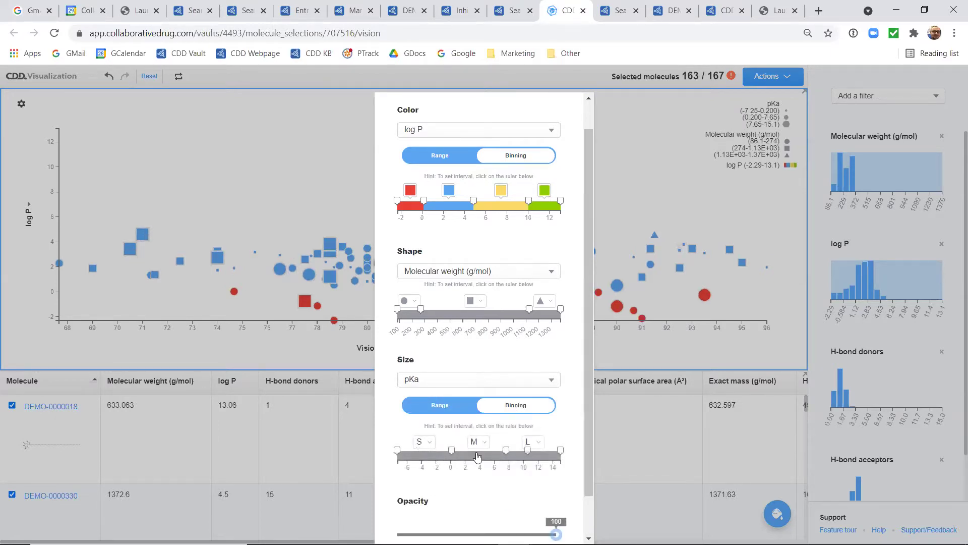
click(434, 443)
click(433, 443)
drag(451, 451, 436, 451)
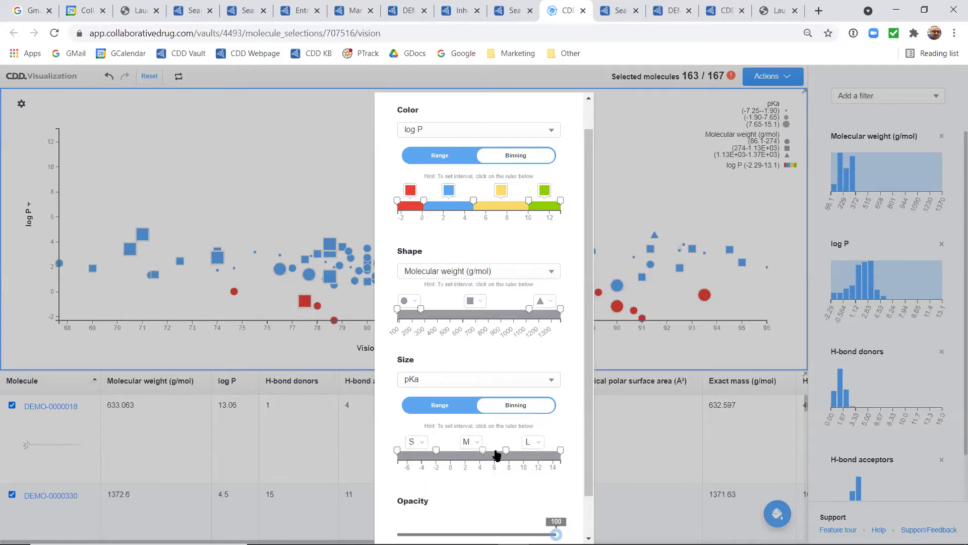
scroll(576, 426, down, 1)
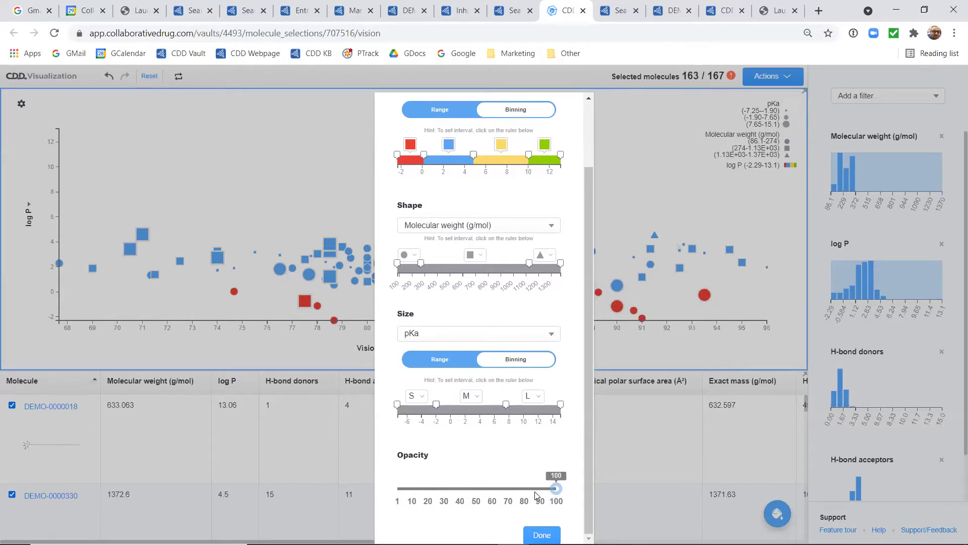
- Apply the point styling and box-select the 112 molecules in the central cluster
click(543, 532)
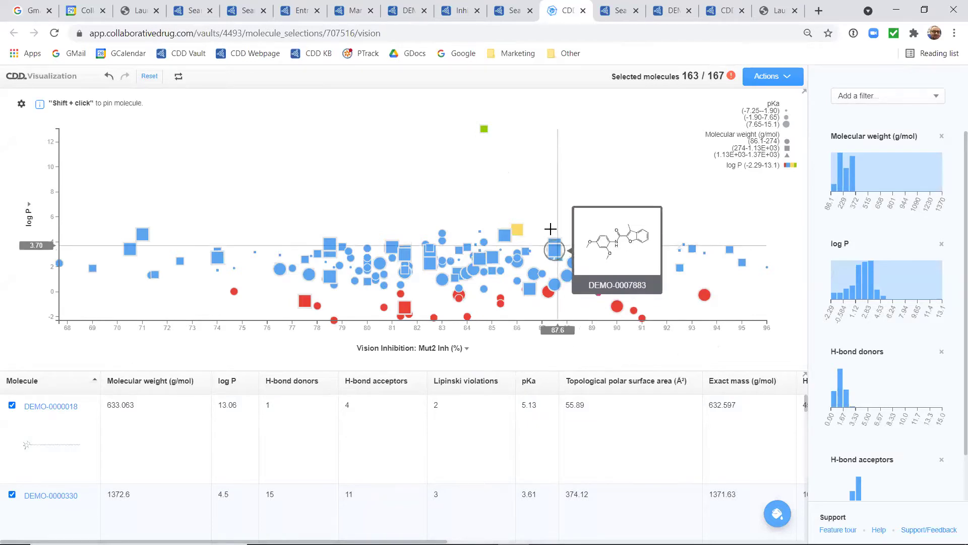
drag(543, 221, 287, 342)
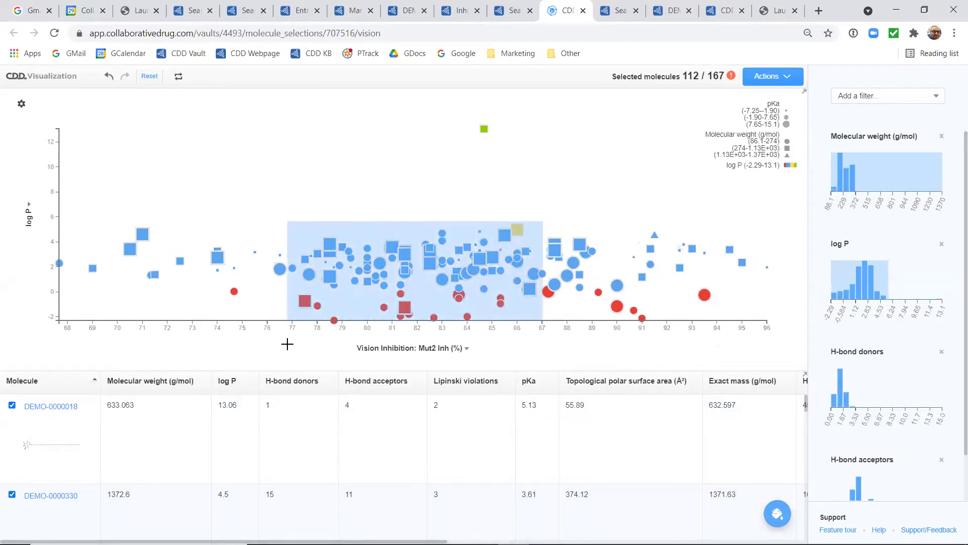
click(692, 85)
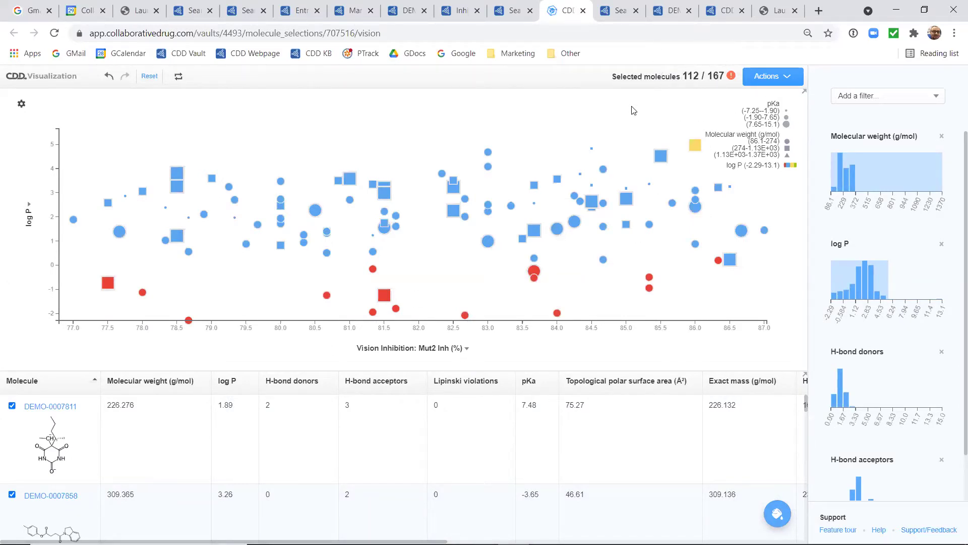
- Pin cards for DEMO-0007886 and DEMO-0007972, dragging each up and left off its point
mouse_move(280, 246)
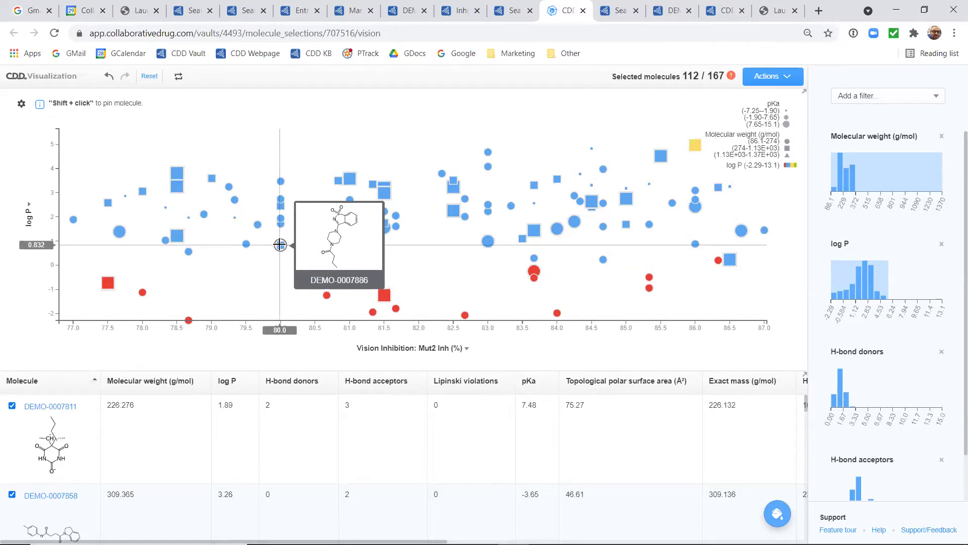
shift+click(280, 244)
drag(324, 201, 152, 156)
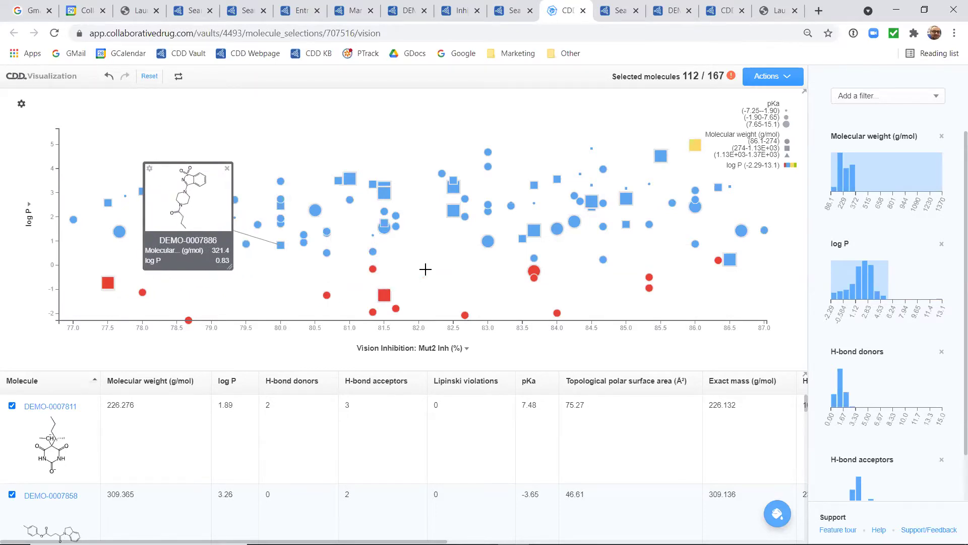
shift+click(488, 241)
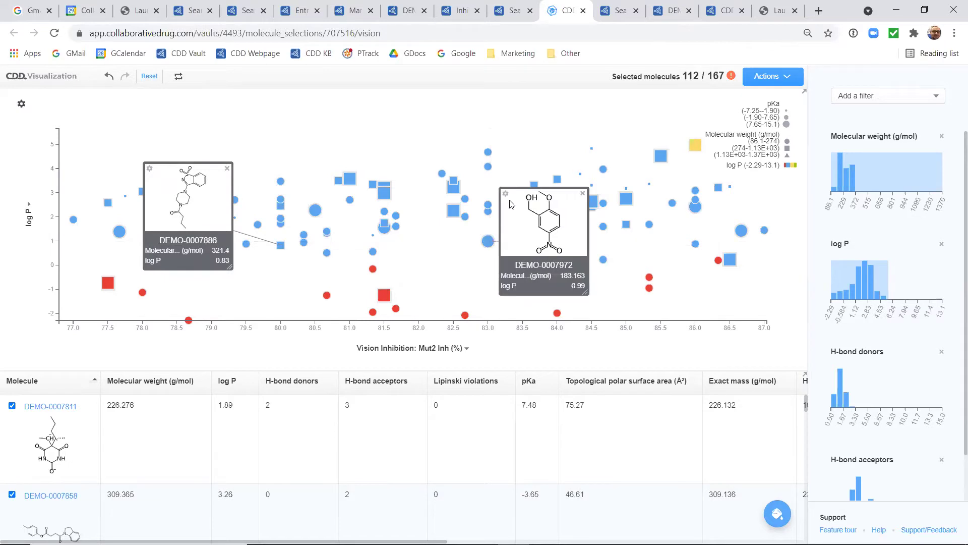
drag(530, 193, 352, 156)
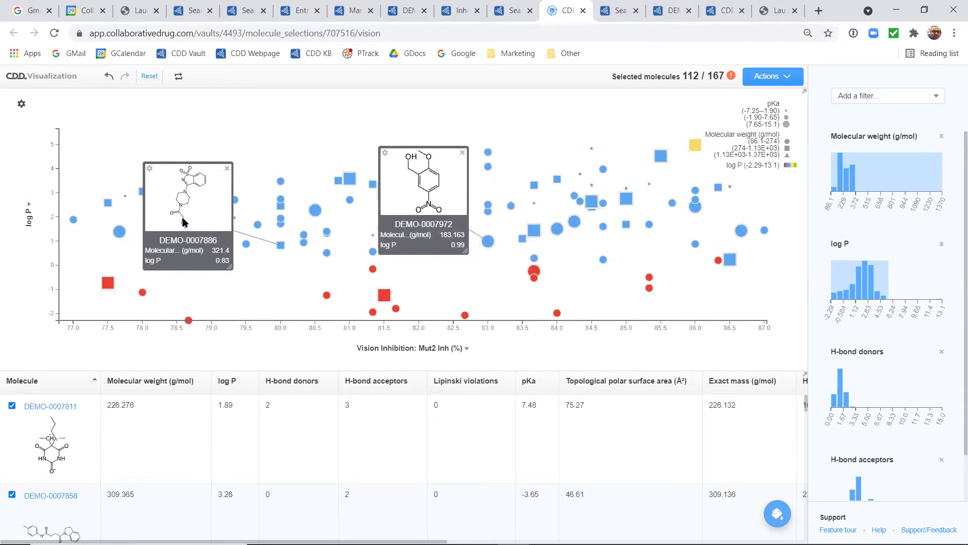
- Relabel Molecular weight as MW, hide log P, and show WT Inhibition (%) on pinned cards
click(149, 170)
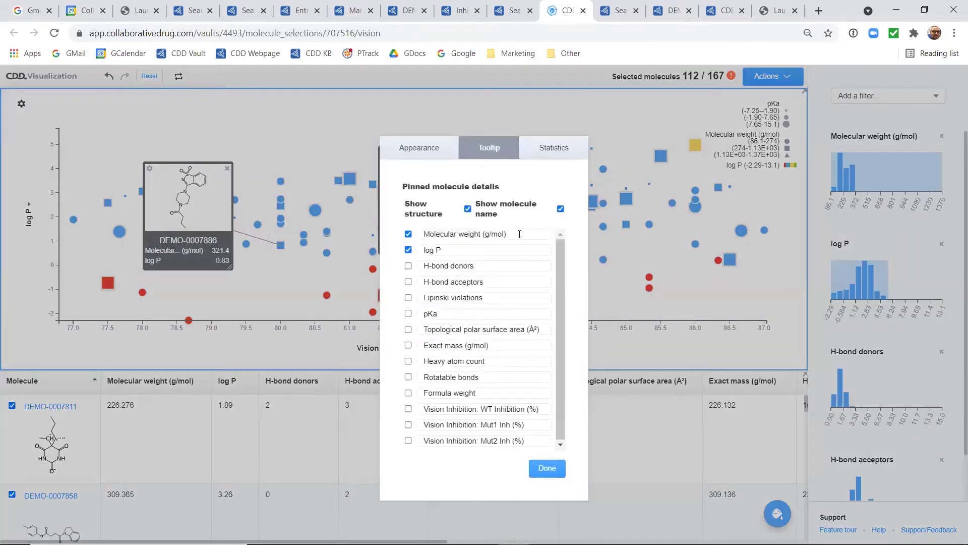
drag(519, 234, 419, 229)
text(MW)
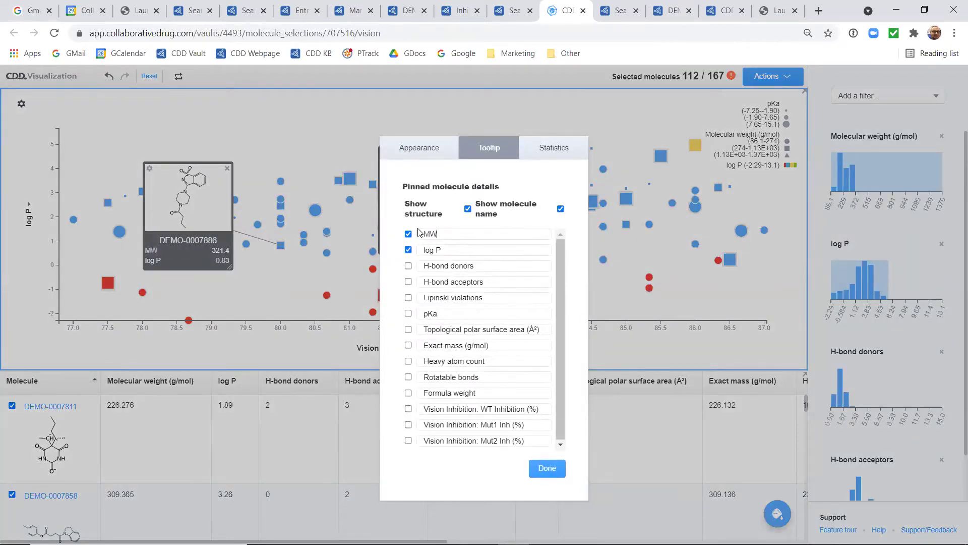
click(408, 250)
click(408, 408)
drag(483, 408, 412, 409)
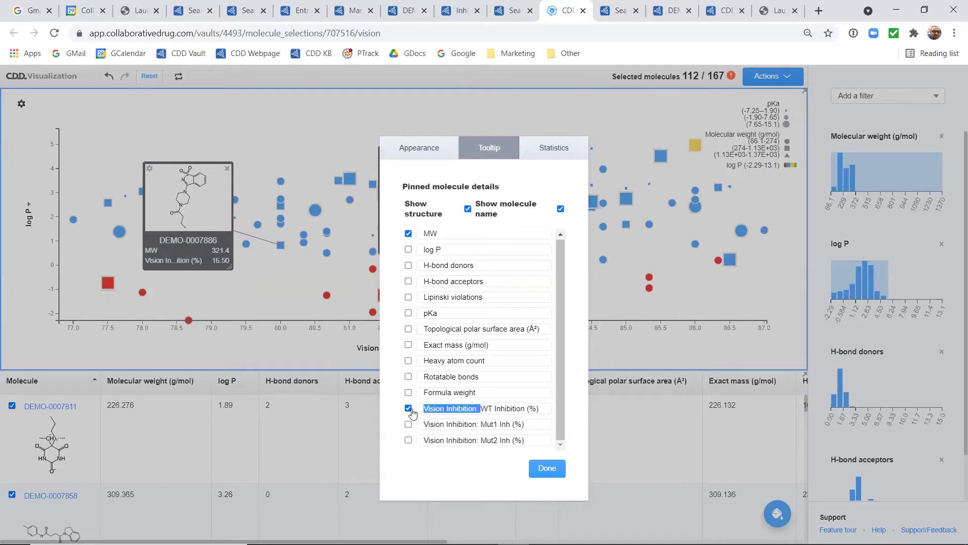
key(BackSpace)
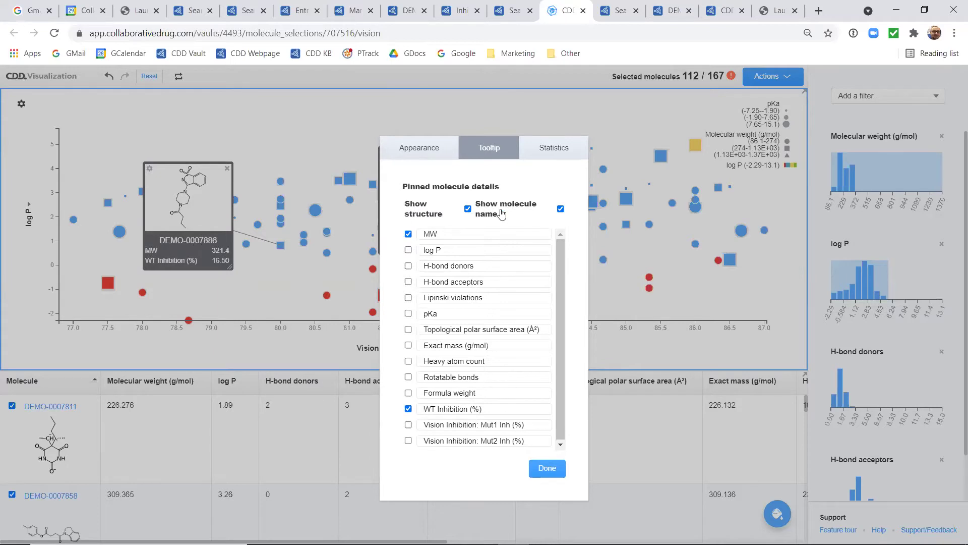
- Enable Linear regression on the Statistics tab with Whiskers left off, and apply
click(549, 150)
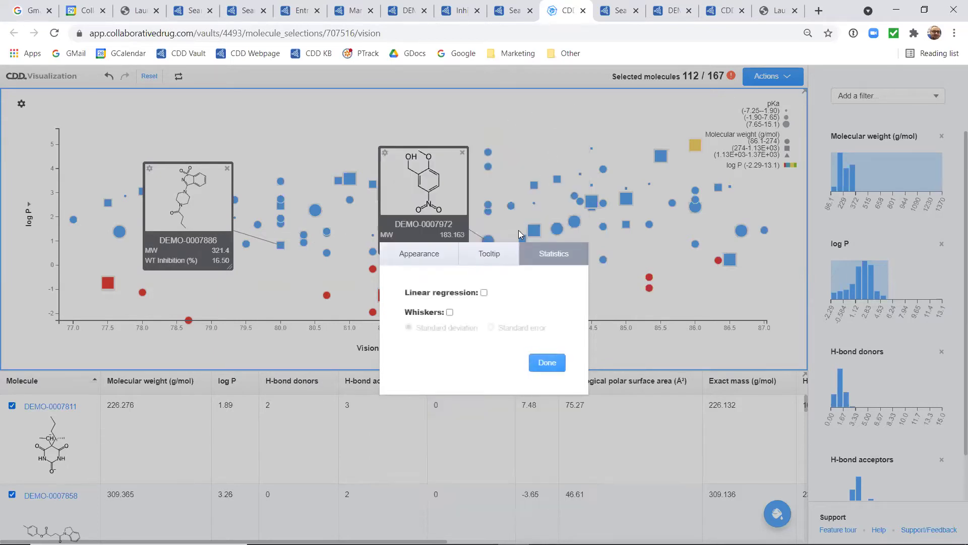
click(484, 293)
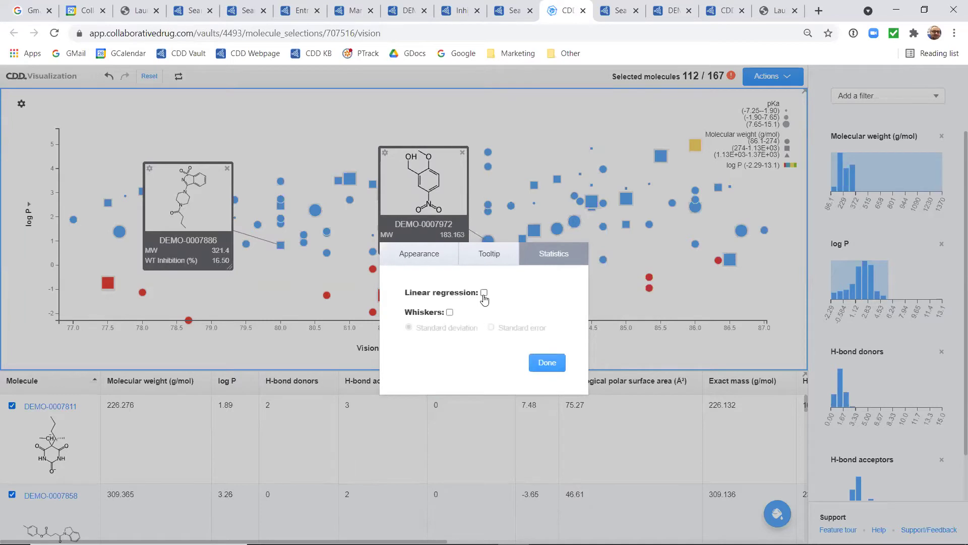
click(450, 312)
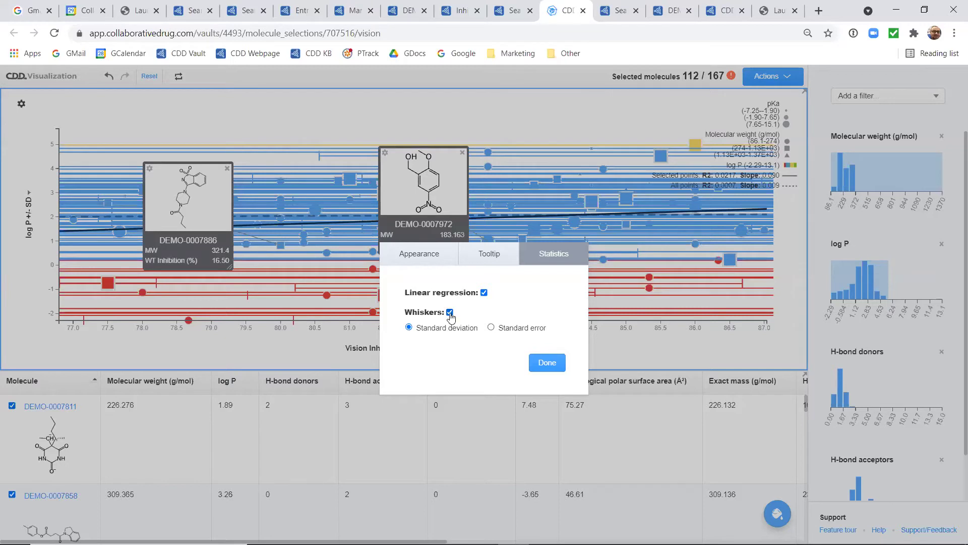
click(450, 313)
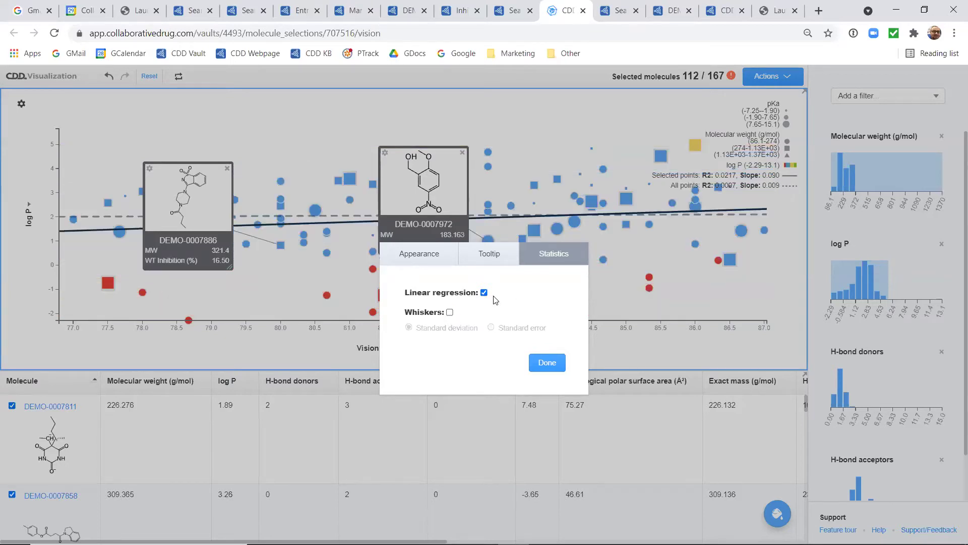
click(547, 363)
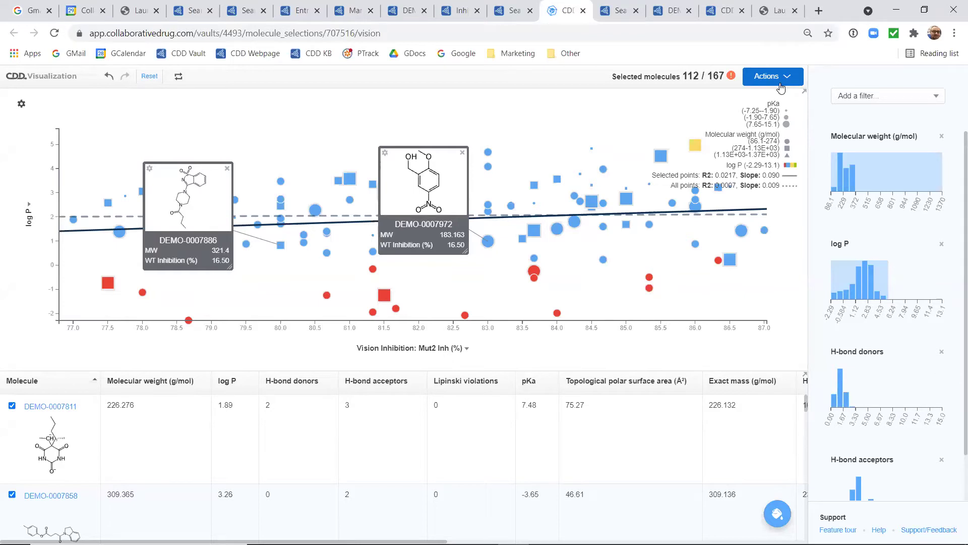
- Add an H-bond donors vs molecular weight scatterplot and an H-bond acceptors histogram
click(780, 87)
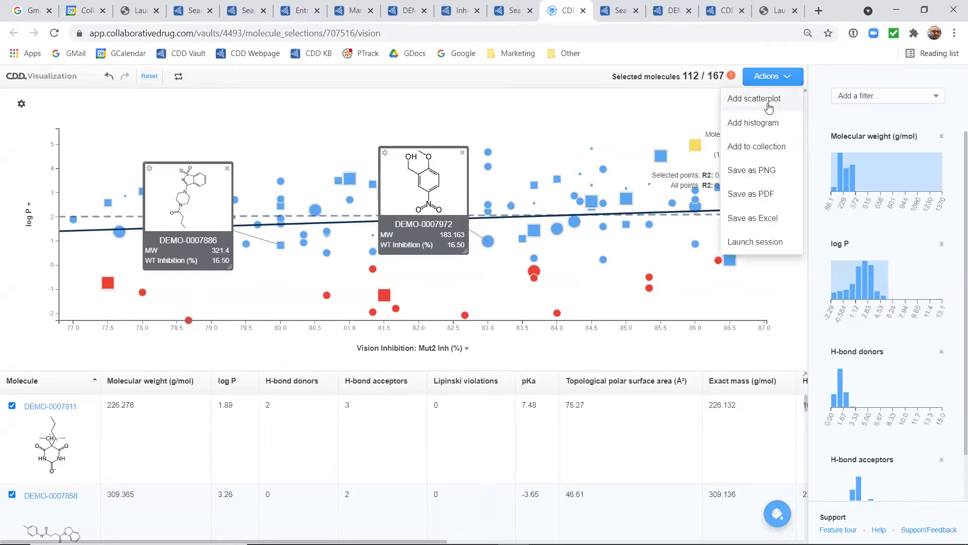
click(774, 100)
click(780, 87)
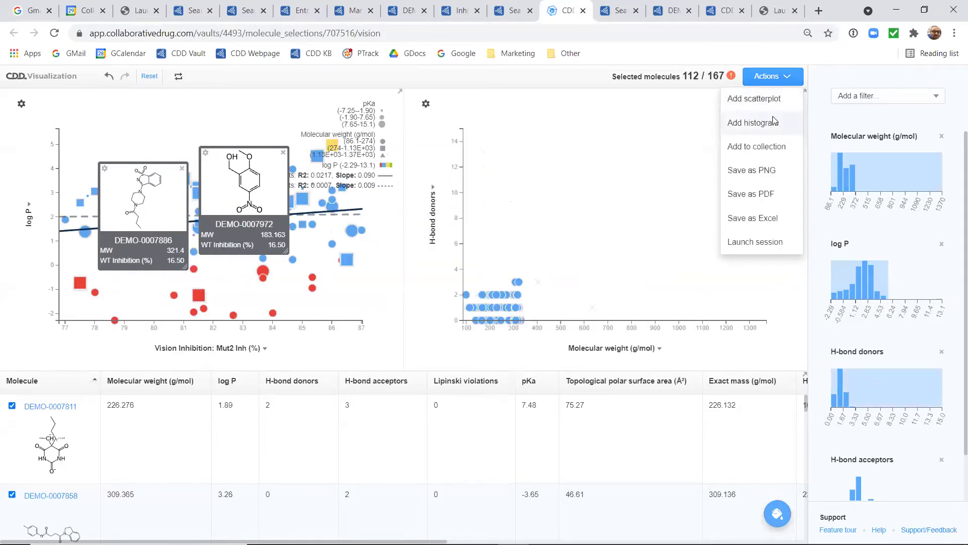
click(775, 123)
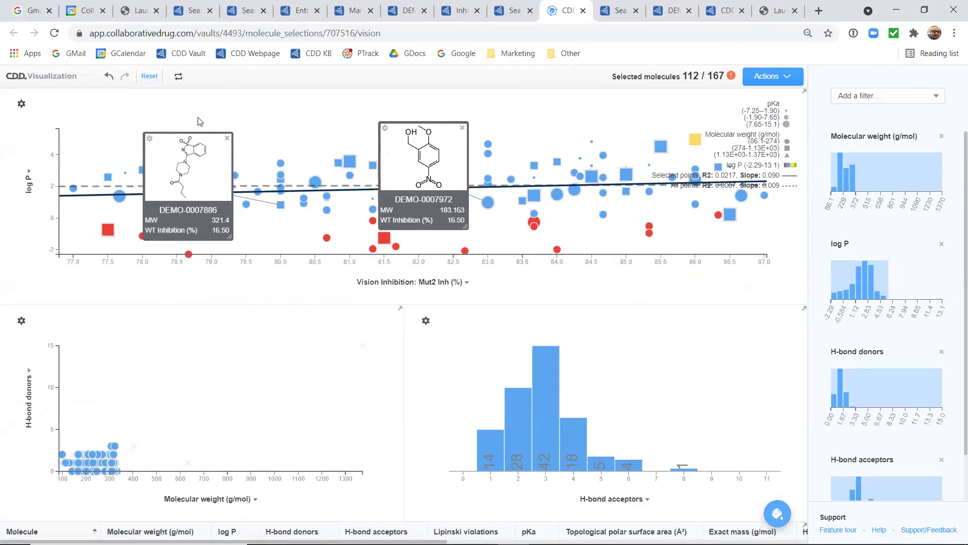
- Move the H-bond acceptors histogram into the top panel slot and nudge the DEMO-0007972 card
click(180, 77)
click(180, 79)
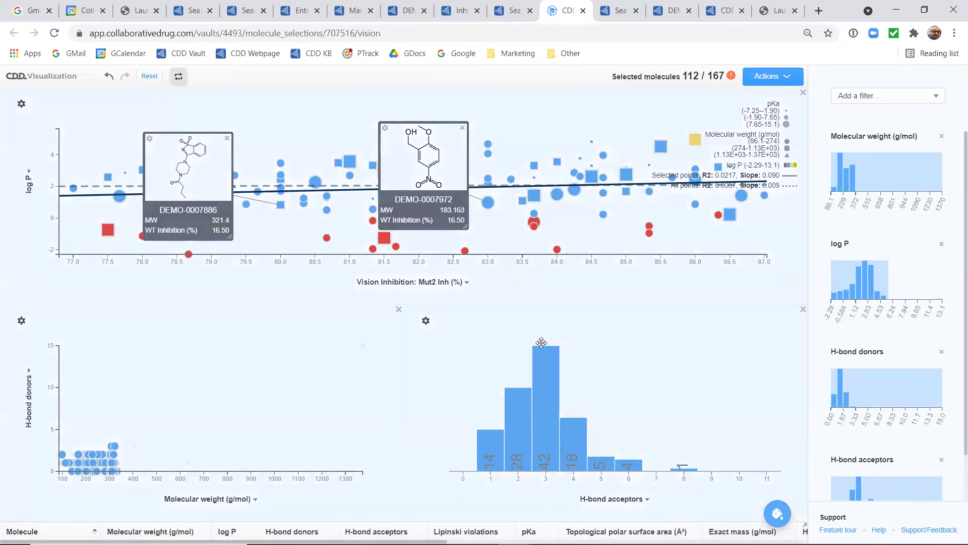
drag(541, 342, 279, 120)
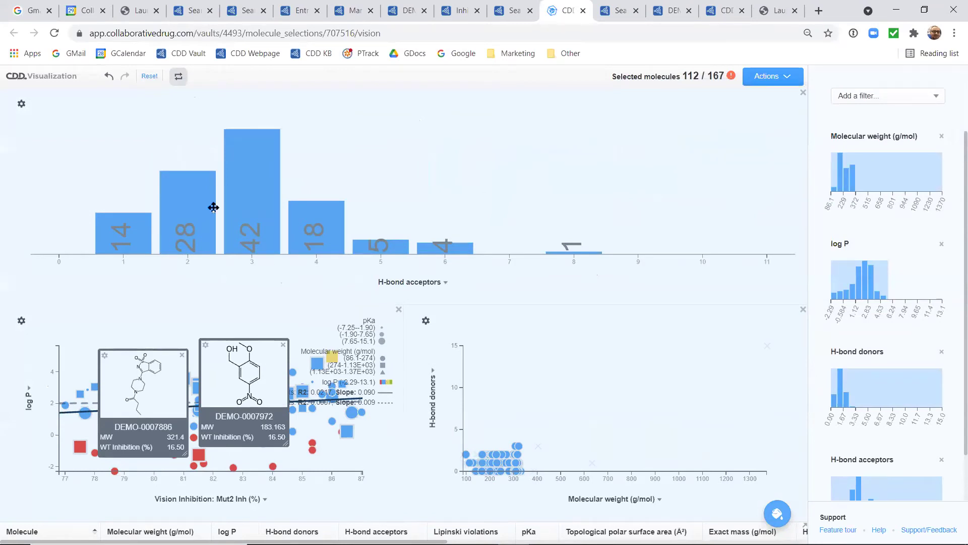
click(180, 79)
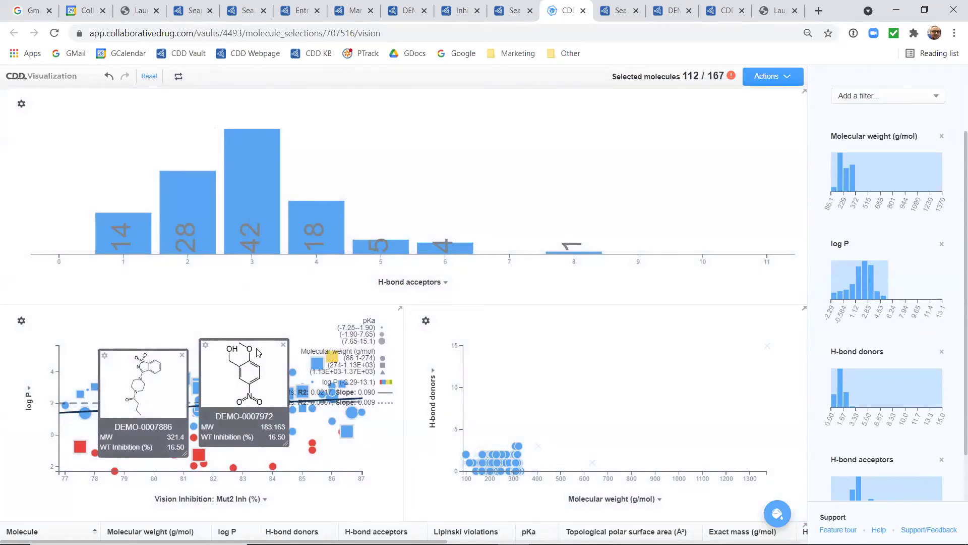
mouse_move(262, 353)
mouse_down()
mouse_move(310, 334)
mouse_move(277, 334)
mouse_move(271, 345)
mouse_up()
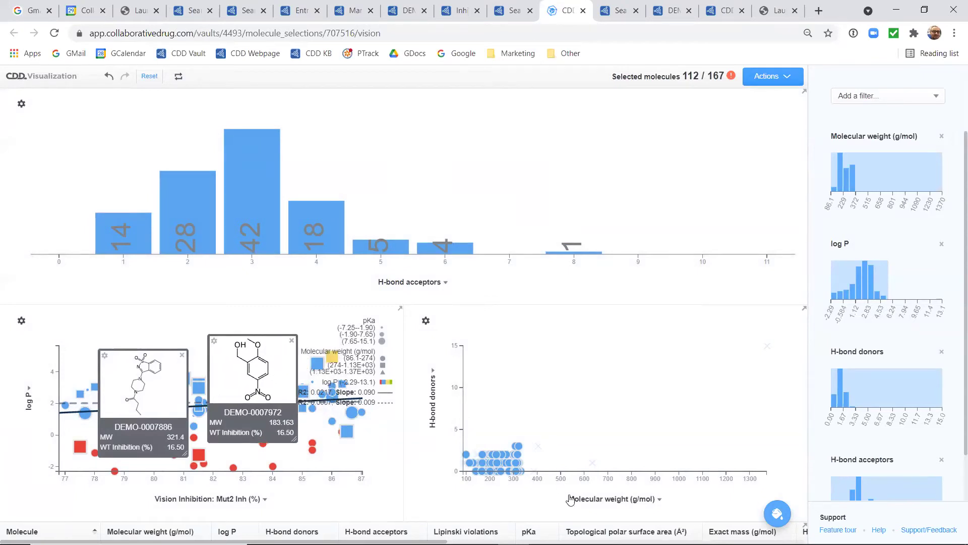
- Plot Vision Inhibition: Mut1 Inh (%) in the top histogram and brush roughly 41.5–55 (78 molecules)
click(412, 283)
scroll(448, 360, down, 3)
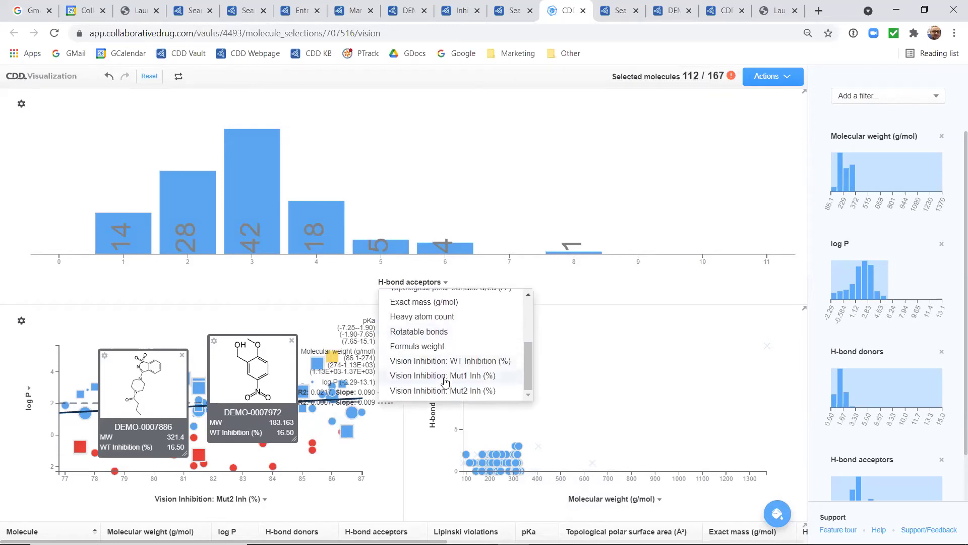
click(443, 380)
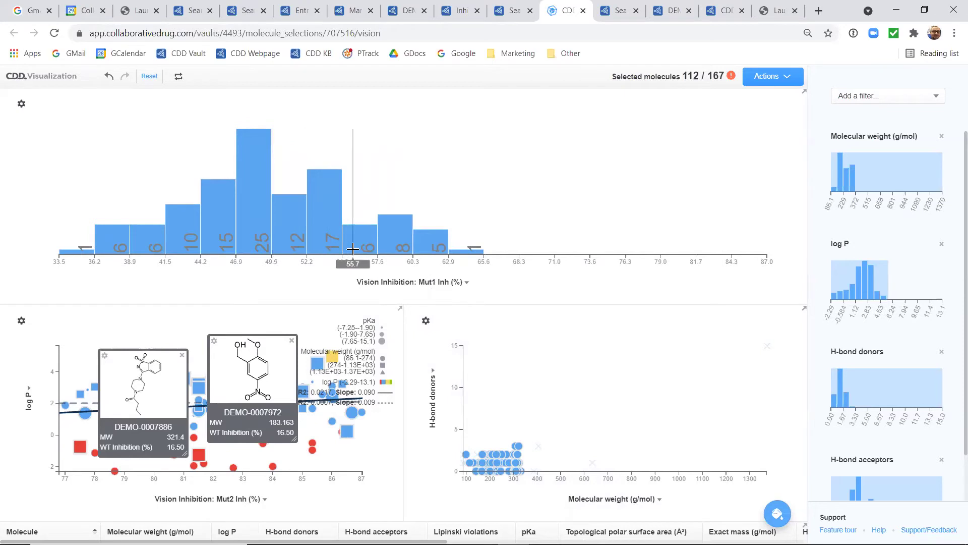
mouse_move(353, 237)
mouse_down()
mouse_move(136, 238)
mouse_move(450, 238)
mouse_move(173, 231)
mouse_up()
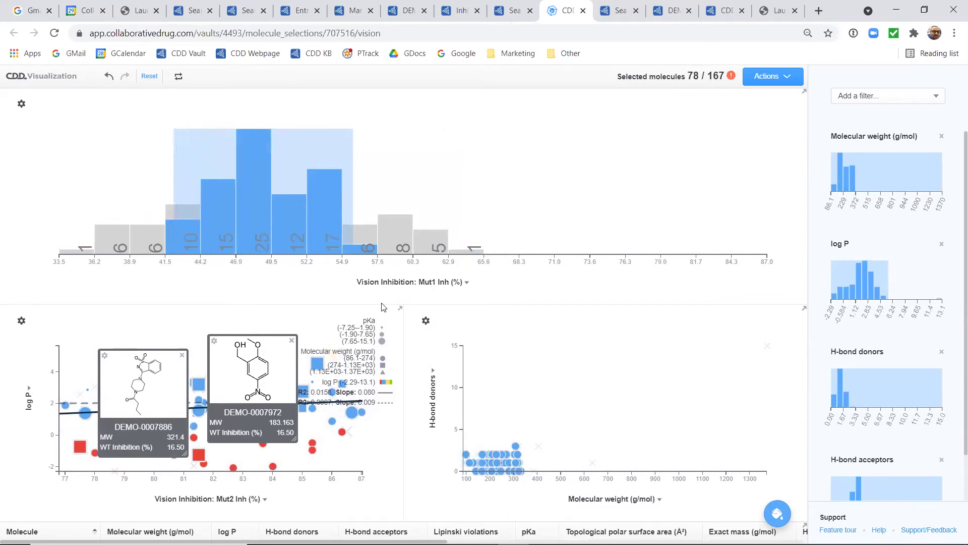
click(787, 80)
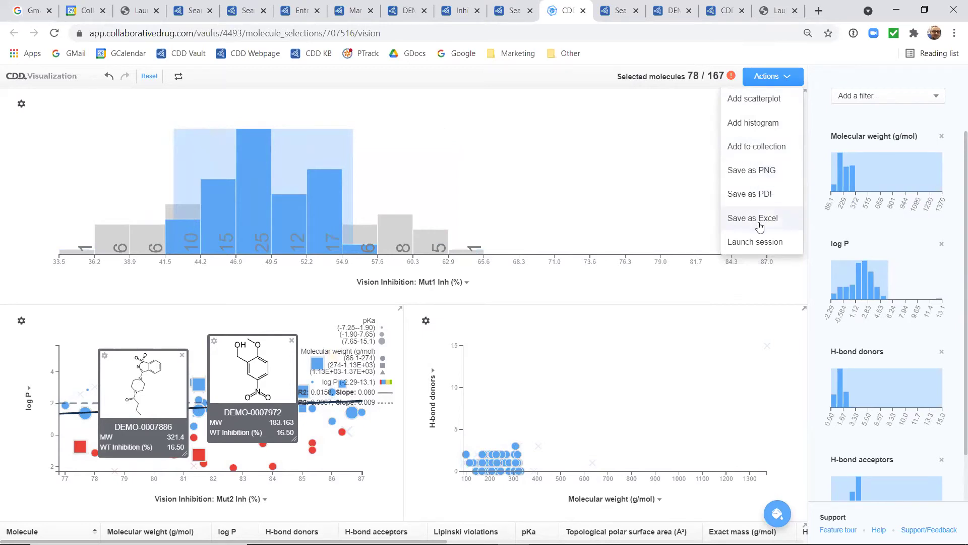
click(759, 225)
click(735, 297)
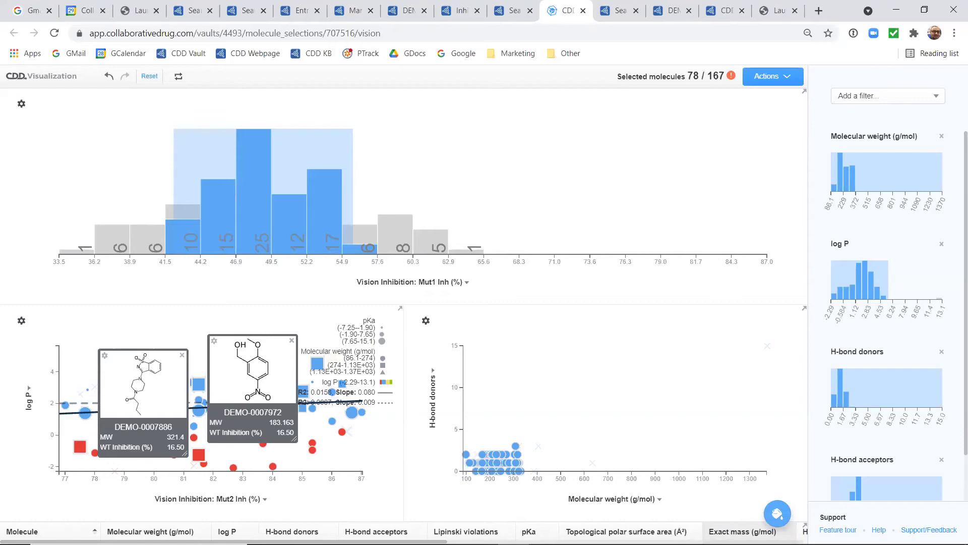
- Colour the Molecular weight column by range, with cutoffs near 350 (red/yellow) and 950 (yellow/green)
scroll(775, 247, down, 5)
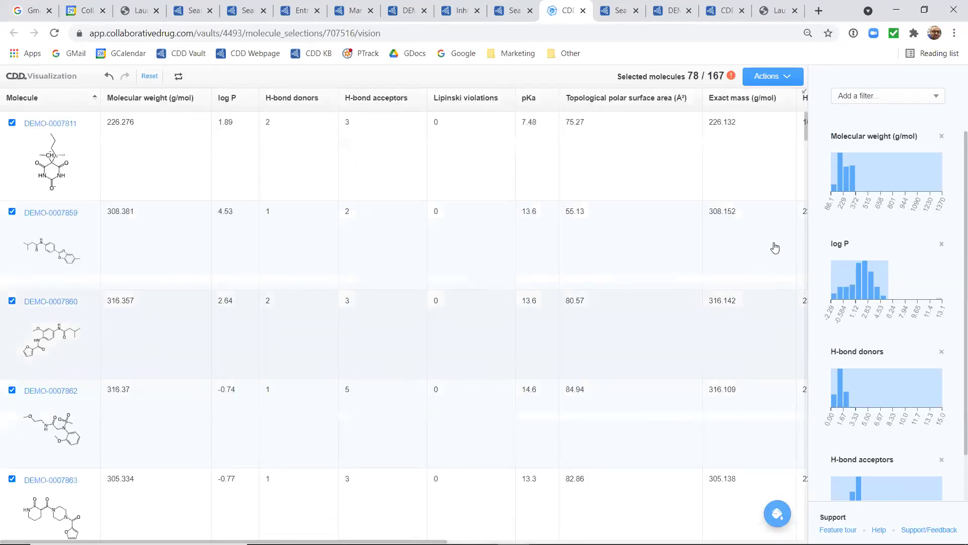
scroll(407, 328, down, 5)
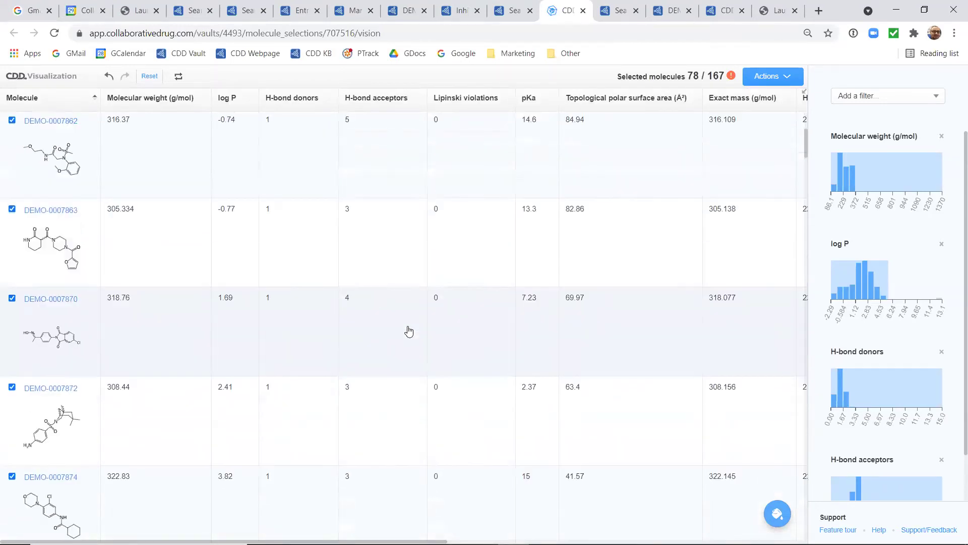
scroll(409, 331, up, 5)
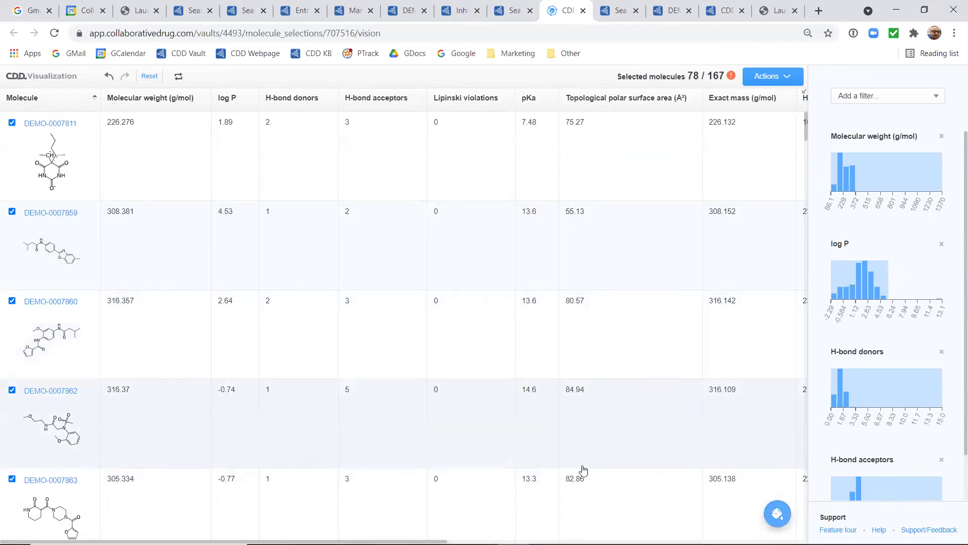
click(777, 514)
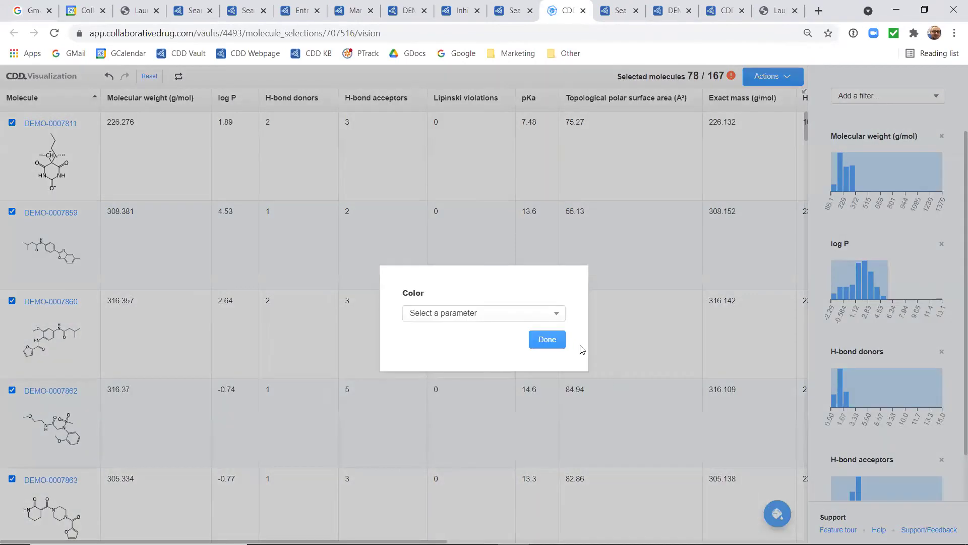
click(547, 313)
click(516, 348)
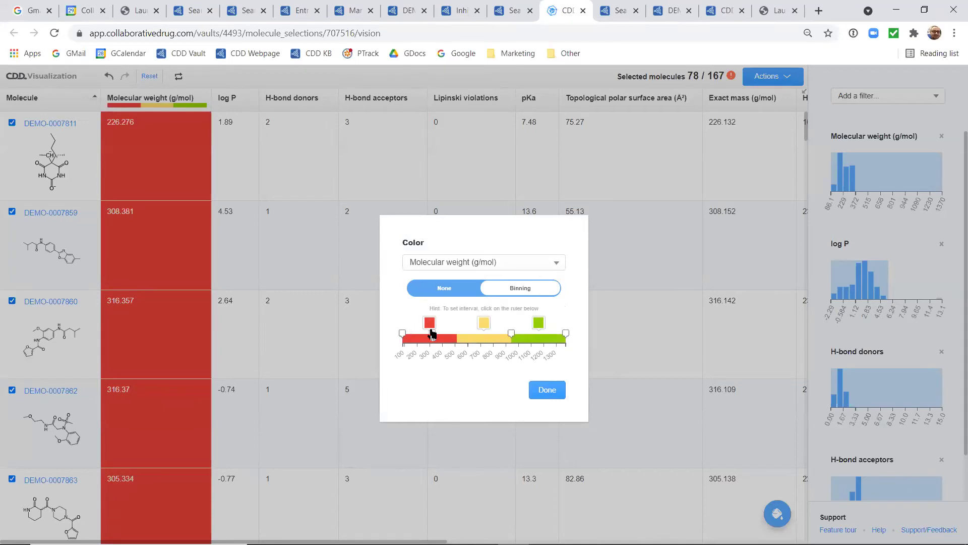
click(433, 337)
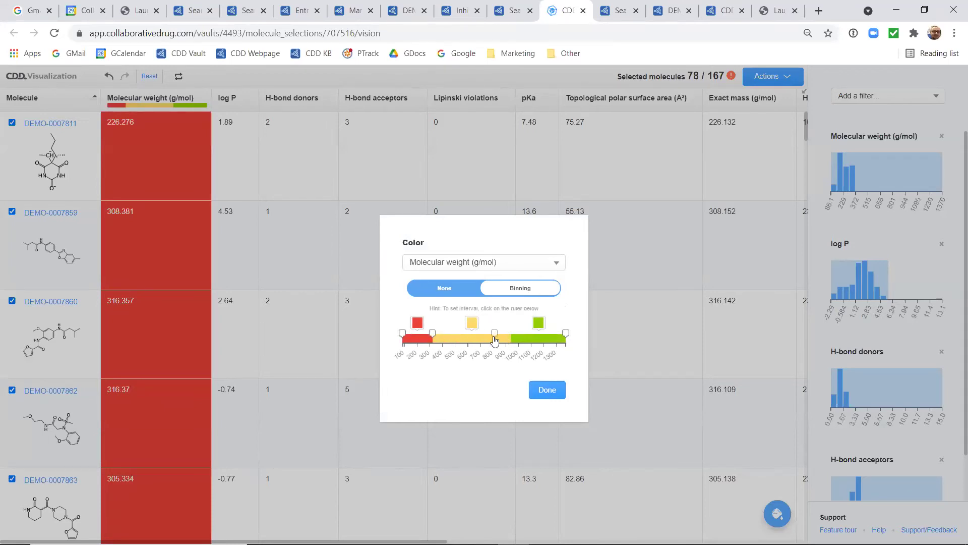
click(528, 342)
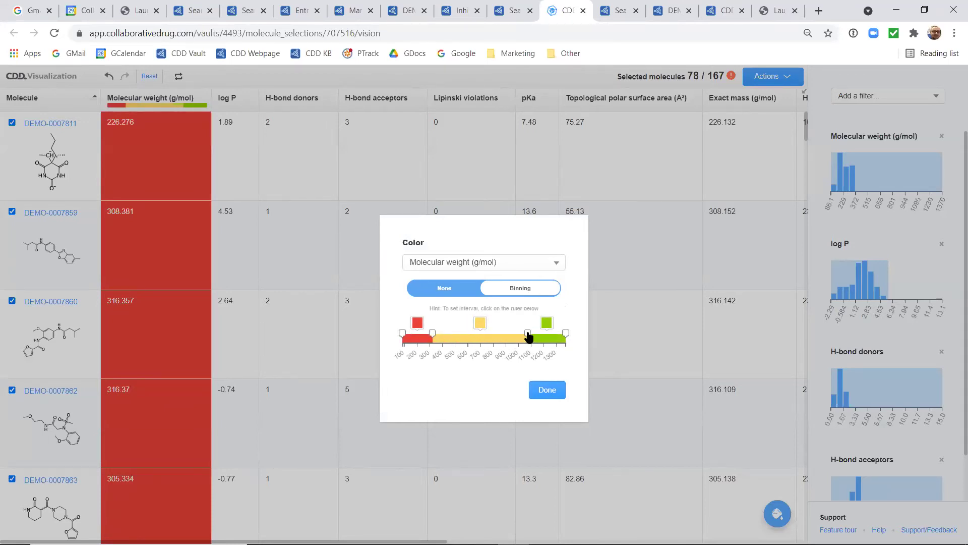
click(507, 337)
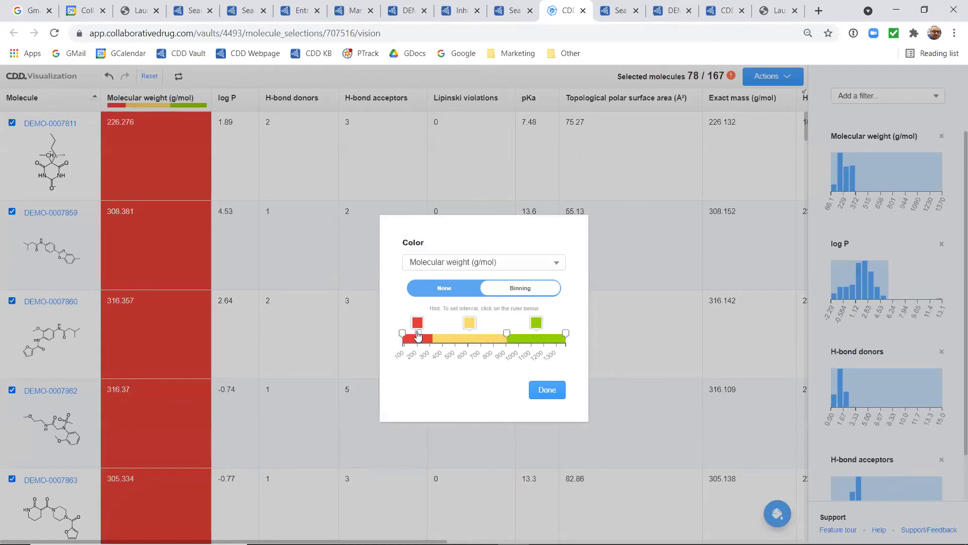
click(423, 338)
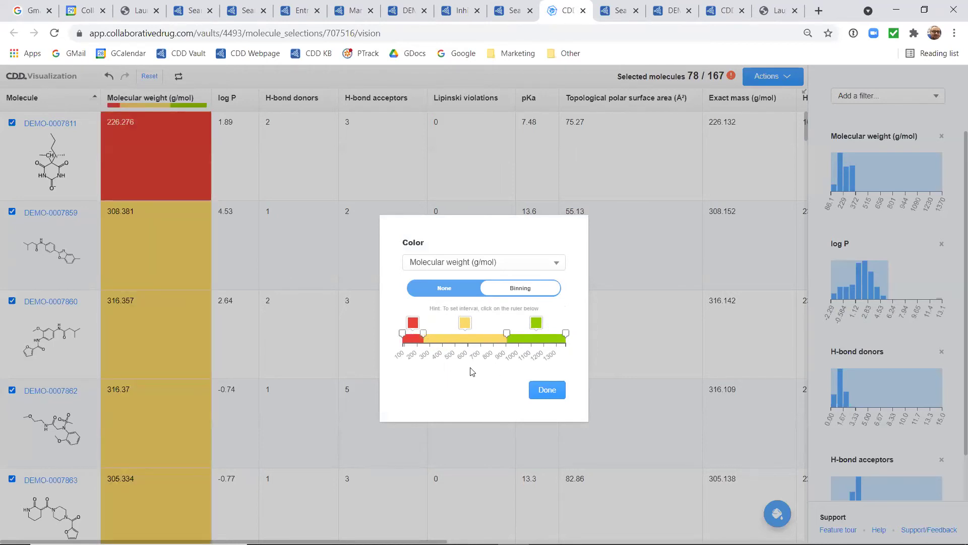
- Add range colouring for the log P and H-bond donors columns and confirm with Done
click(549, 263)
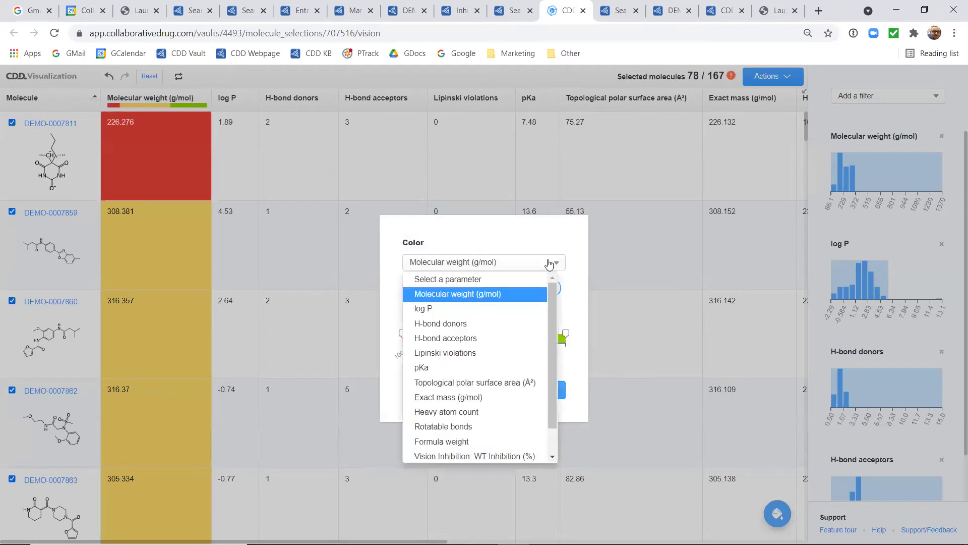
click(523, 309)
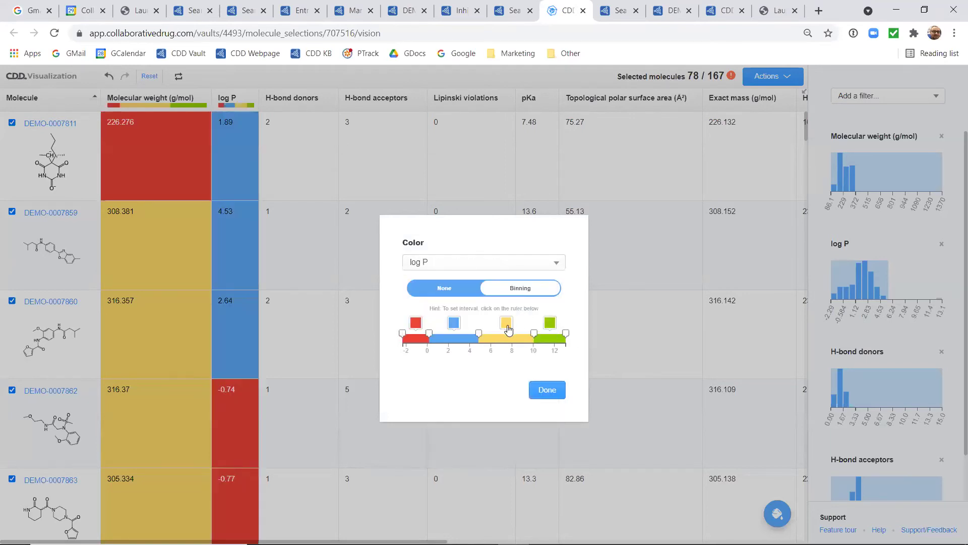
click(548, 263)
click(515, 325)
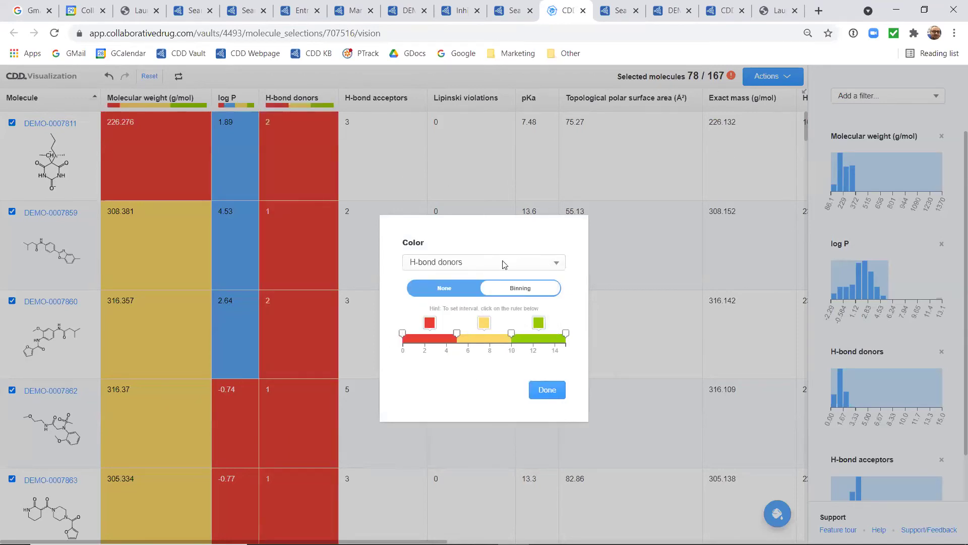
click(546, 391)
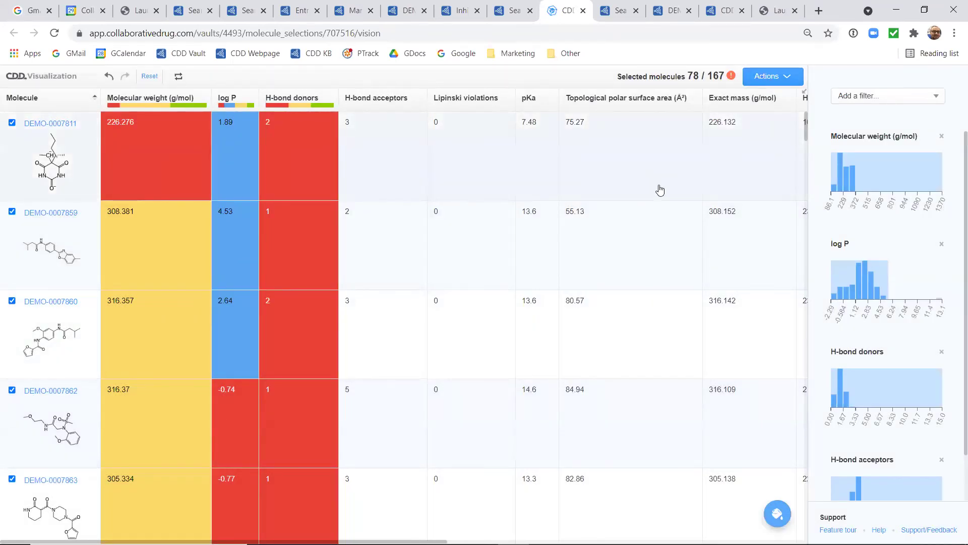
- Collapse the table and filter Vision Inhibition: Mut1 Inh (%) to about 36–55, selecting 92 of 167 molecules
click(803, 95)
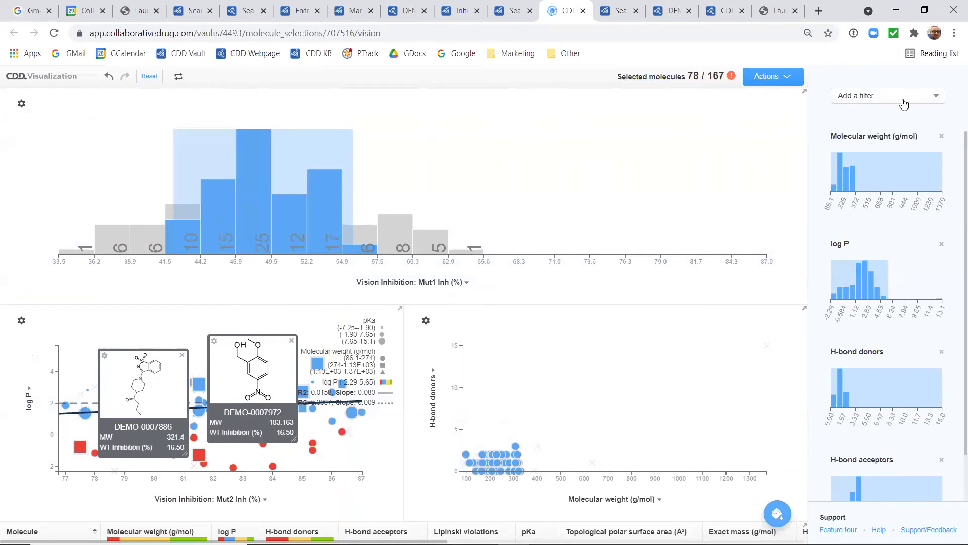
click(901, 97)
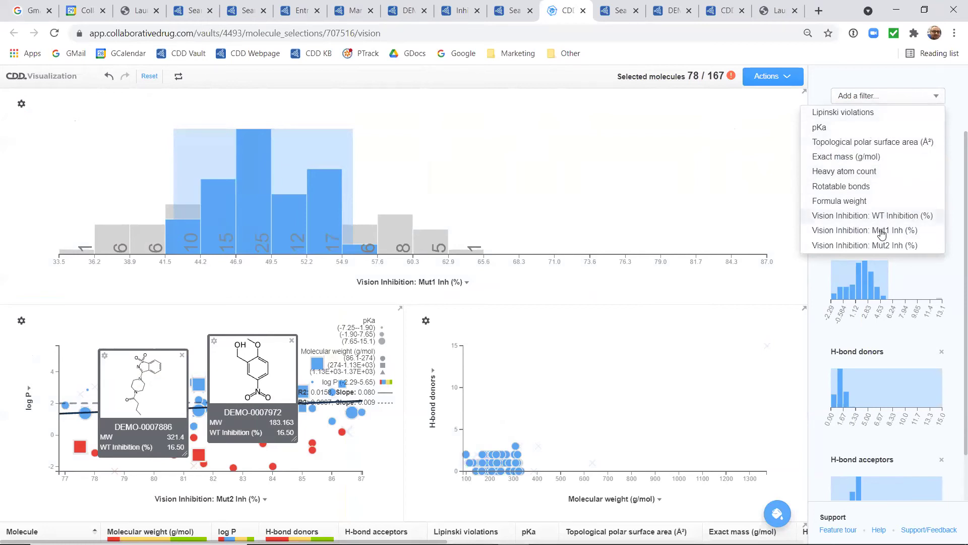
click(880, 230)
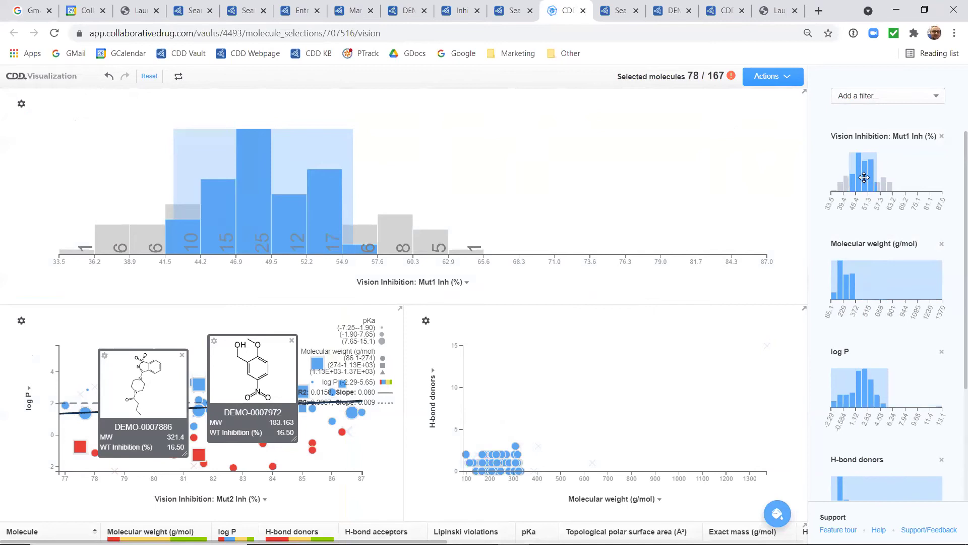
mouse_move(864, 177)
mouse_down()
mouse_move(881, 177)
mouse_move(835, 178)
mouse_move(888, 178)
mouse_move(876, 179)
mouse_up()
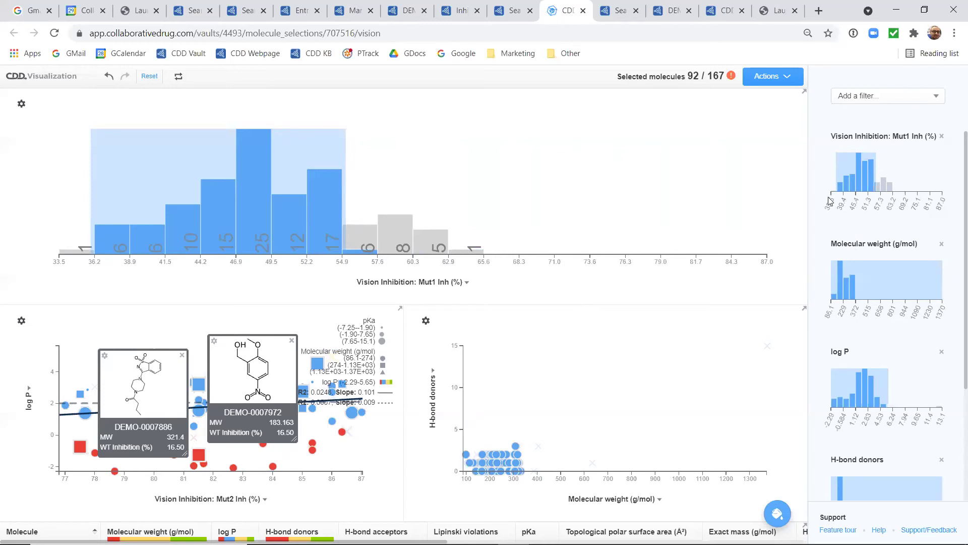
- Launch a new session from the Actions menu, reaching the empty import/sample-dataset start page
click(768, 112)
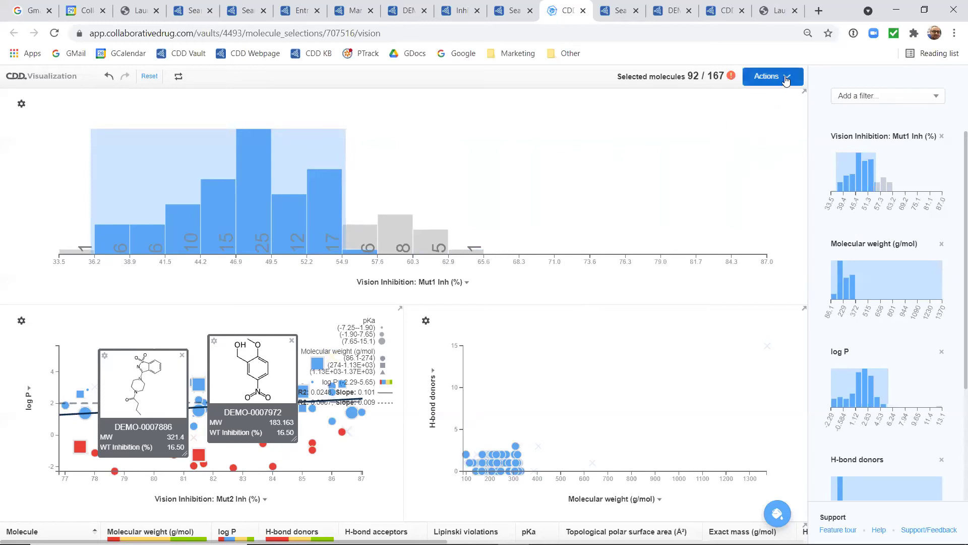
click(786, 79)
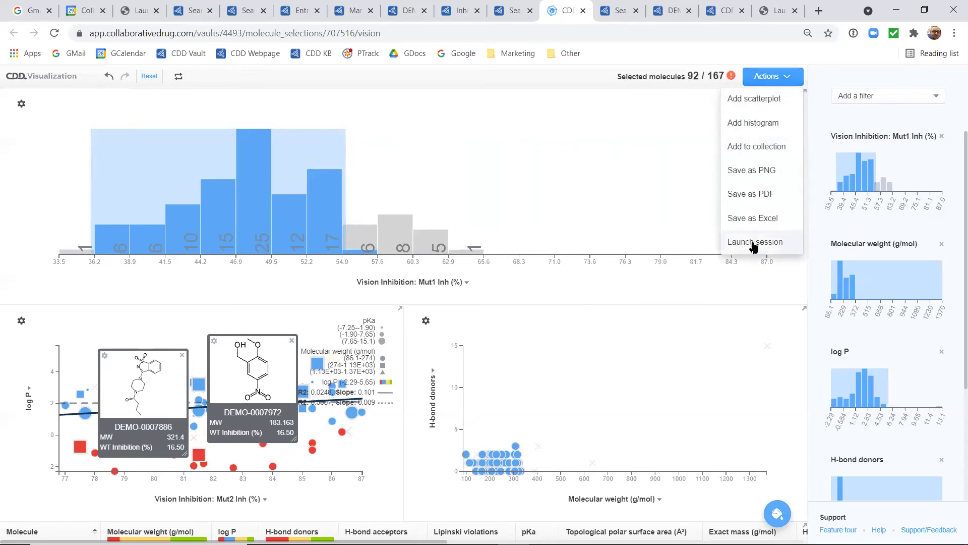
click(754, 243)
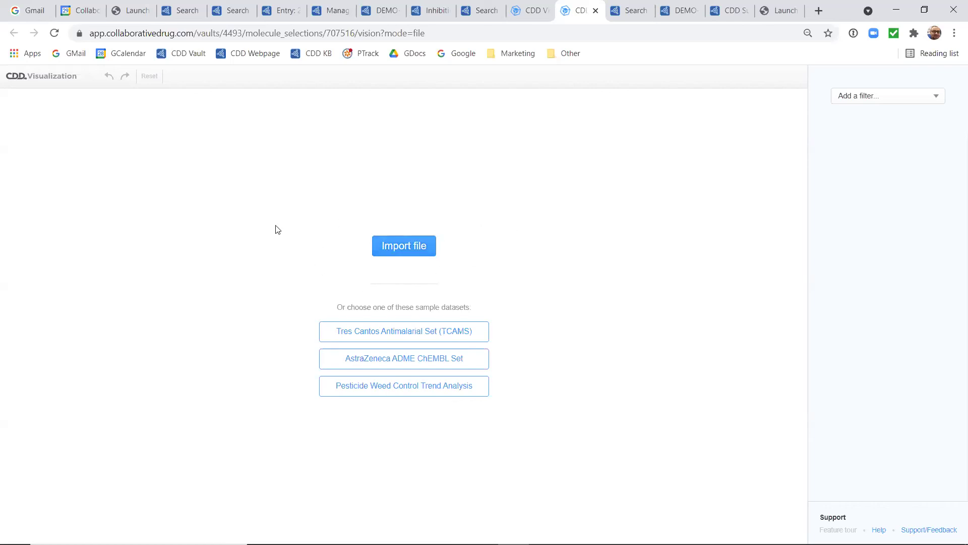
- Return to the earlier tab with the filtered charts, dismissing the Actions menu without choosing anything
click(535, 11)
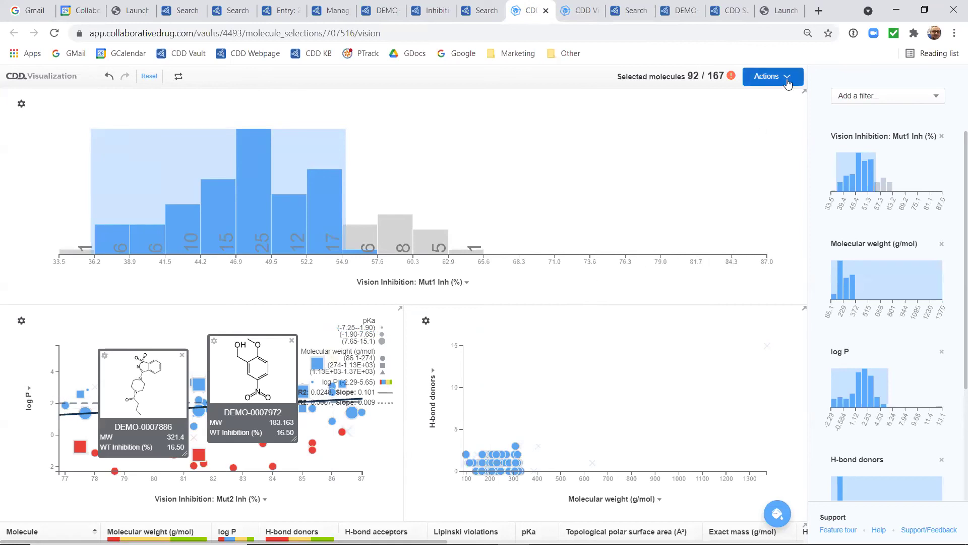
click(788, 81)
click(764, 151)
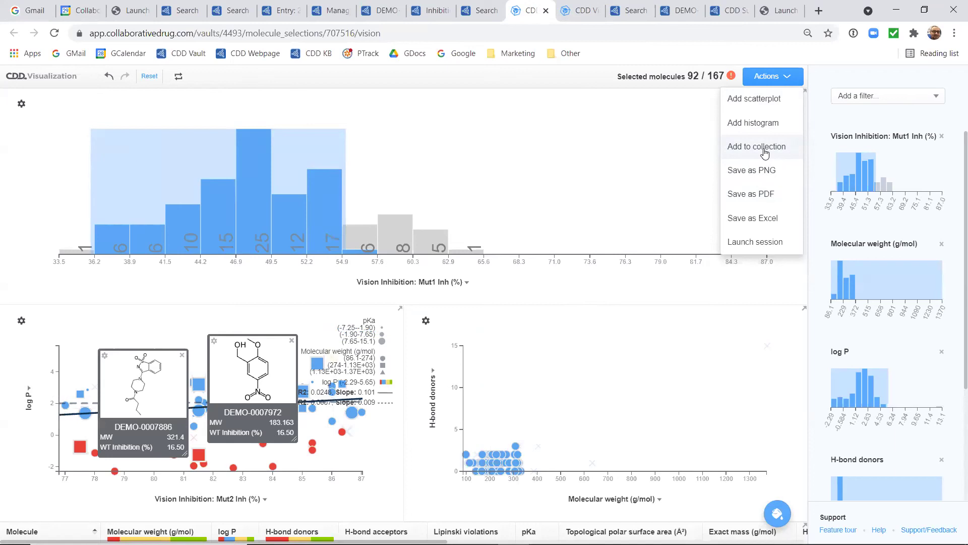
click(676, 290)
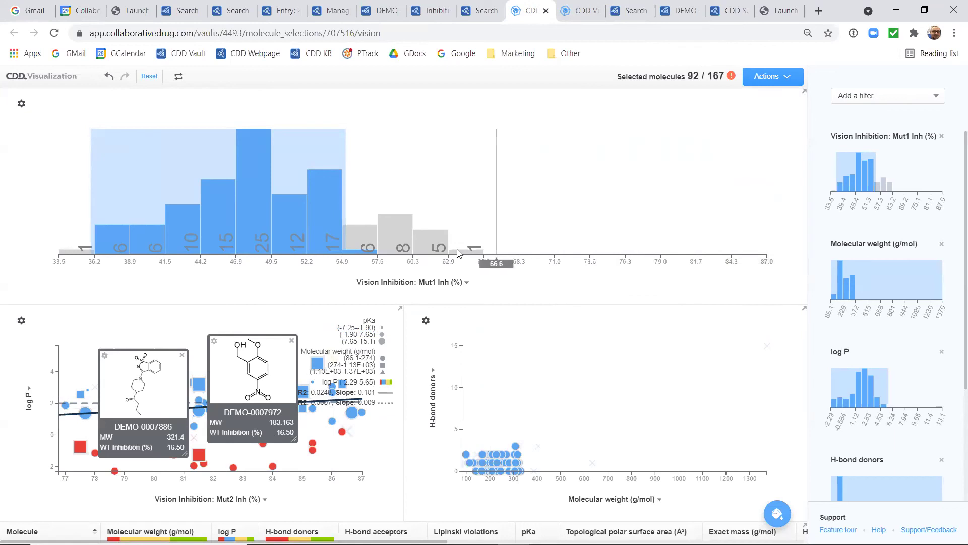